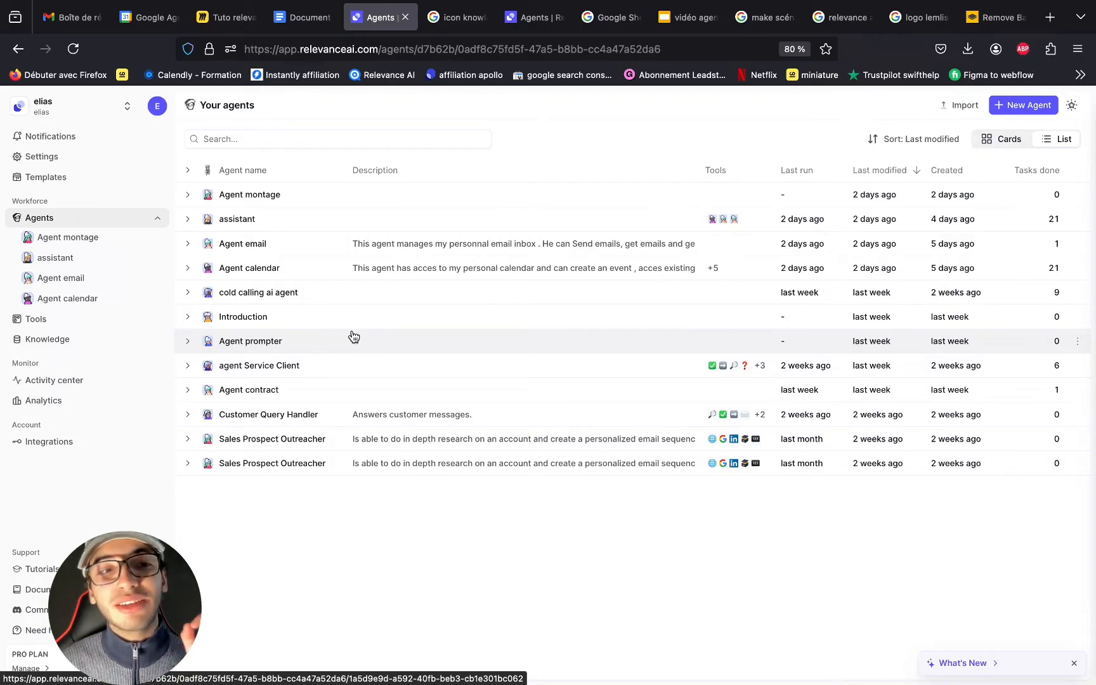
View the new agent profile form, and open a blank tool from the tools list.
{"action": "left_click", "coordinate": [1024, 109]}
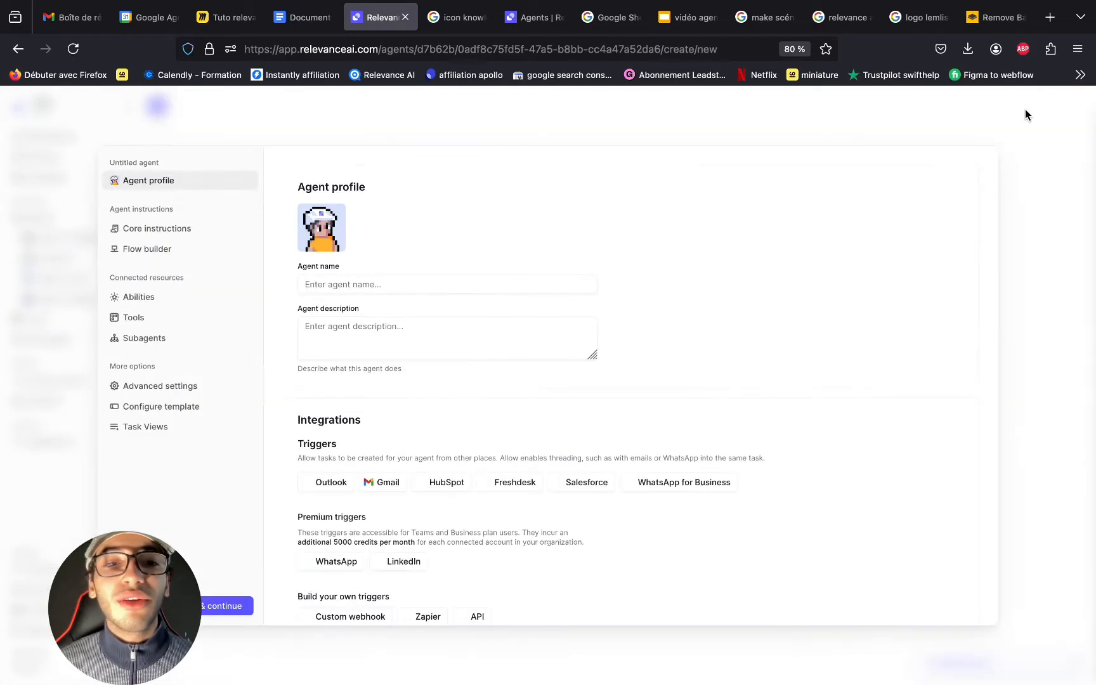
{"action": "left_click", "coordinate": [1026, 115]}
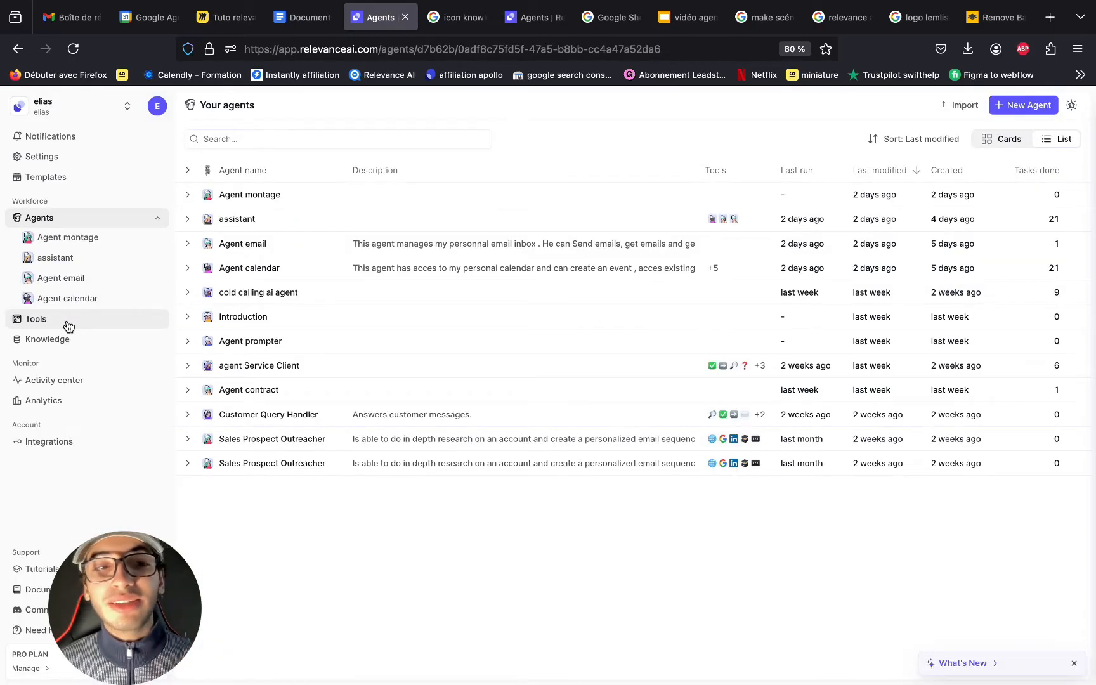
{"action": "left_click", "coordinate": [68, 324]}
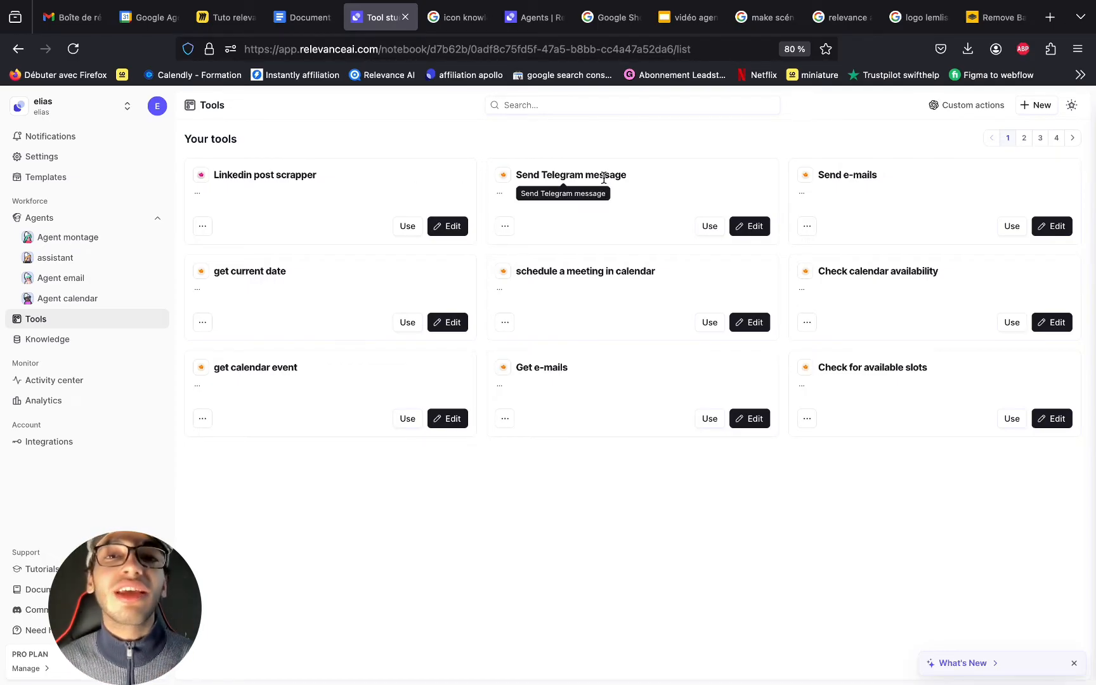
{"action": "left_click", "coordinate": [1046, 113]}
{"action": "left_click", "coordinate": [588, 269]}
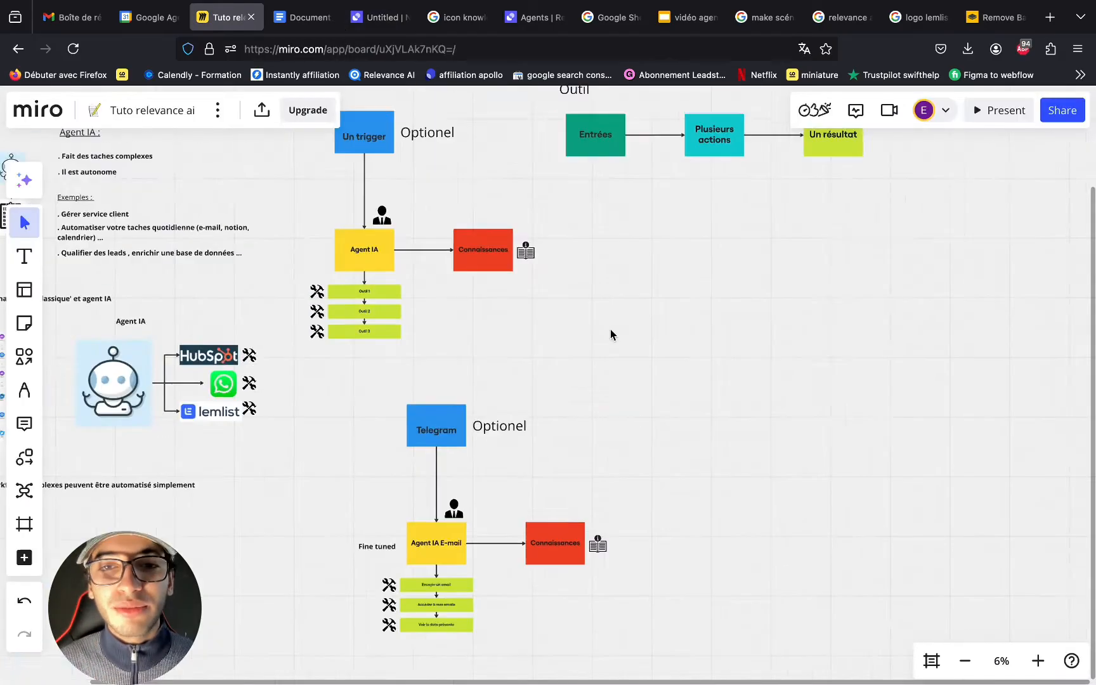
Switch to the Miro board and examine the Outil diagram of inputs, actions and result.
{"action": "scroll", "coordinate": [611, 330], "scroll_direction": "up", "scroll_amount": 4}
{"action": "scroll", "coordinate": [610, 330], "scroll_direction": "up", "scroll_amount": 3}
{"action": "scroll", "coordinate": [611, 330], "scroll_direction": "down", "scroll_amount": 1}
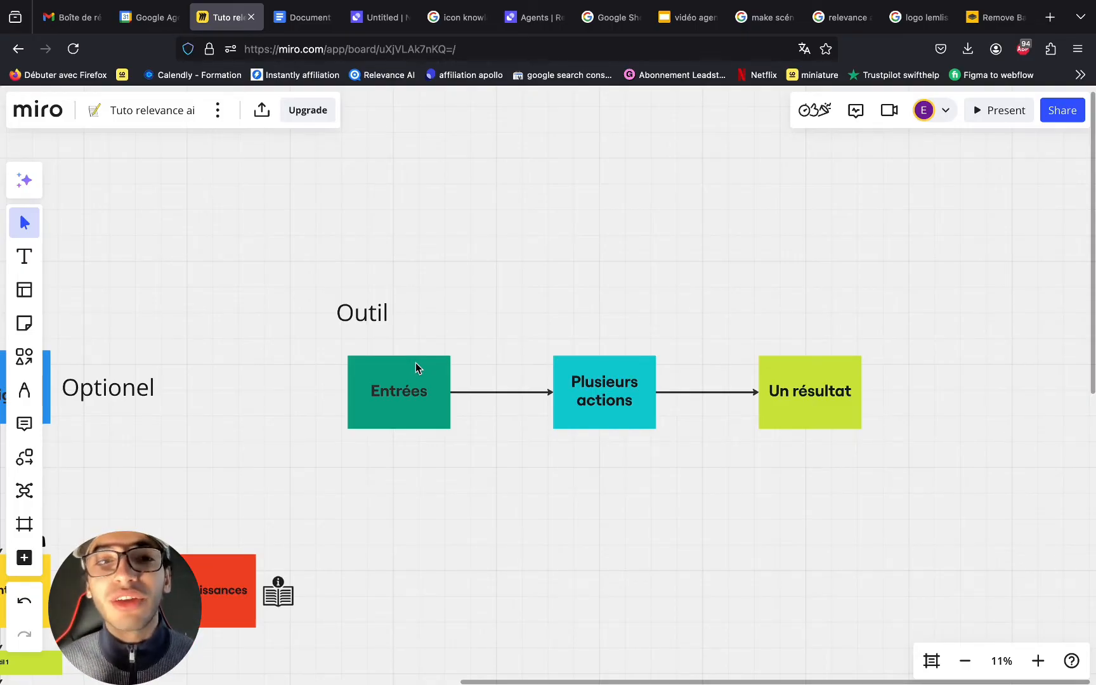
Switch back to Relevance AI and look over the knowledge tables, the agents list and the tools list.
{"action": "left_click", "coordinate": [379, 18]}
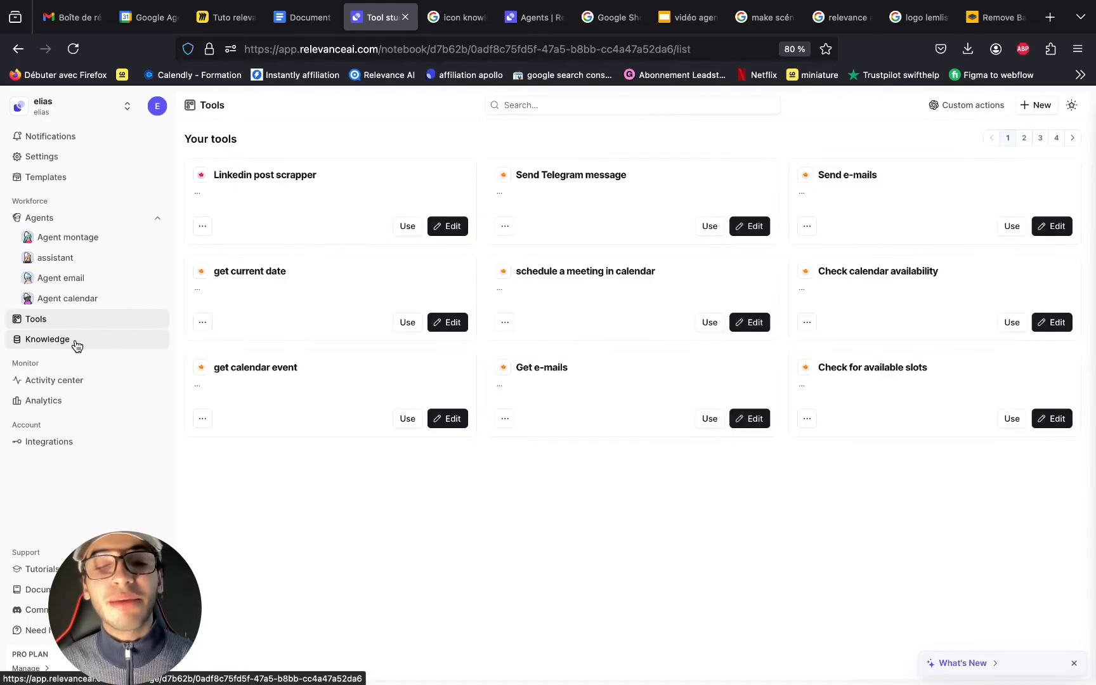
{"action": "left_click", "coordinate": [74, 343]}
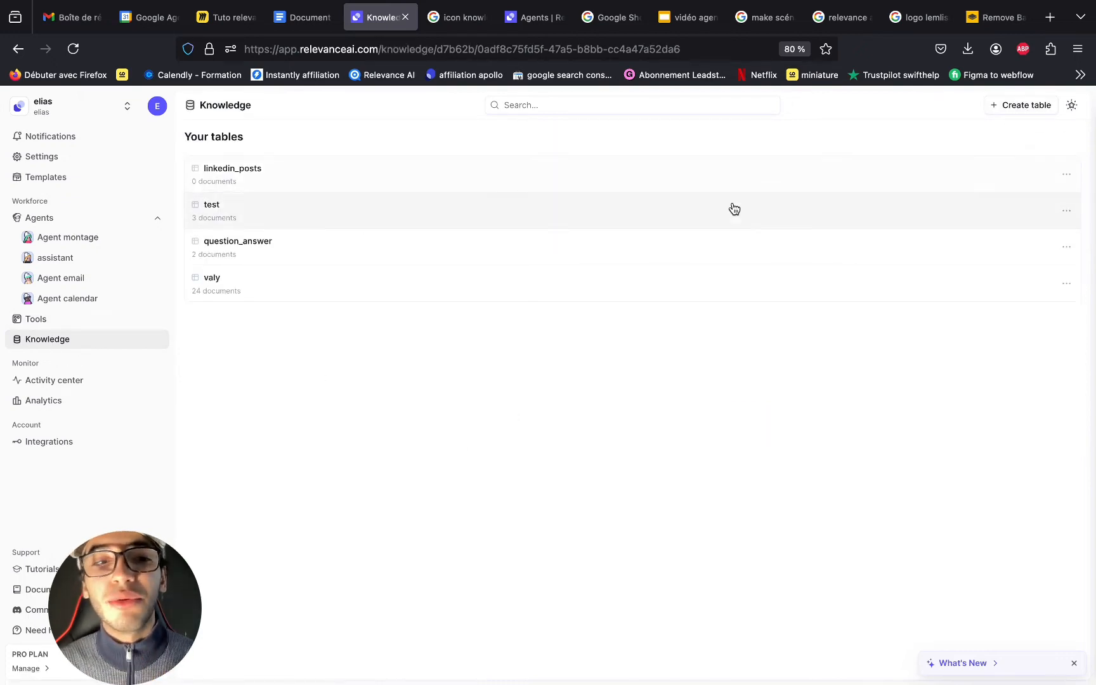
{"action": "left_click", "coordinate": [698, 283]}
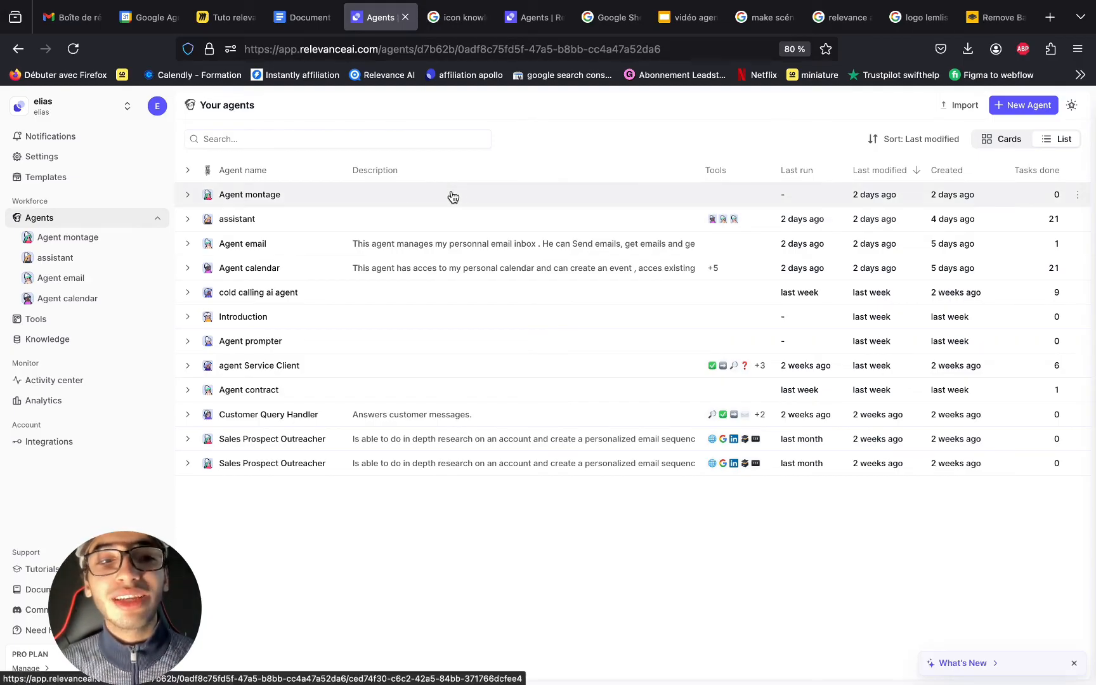
{"action": "left_click", "coordinate": [81, 324]}
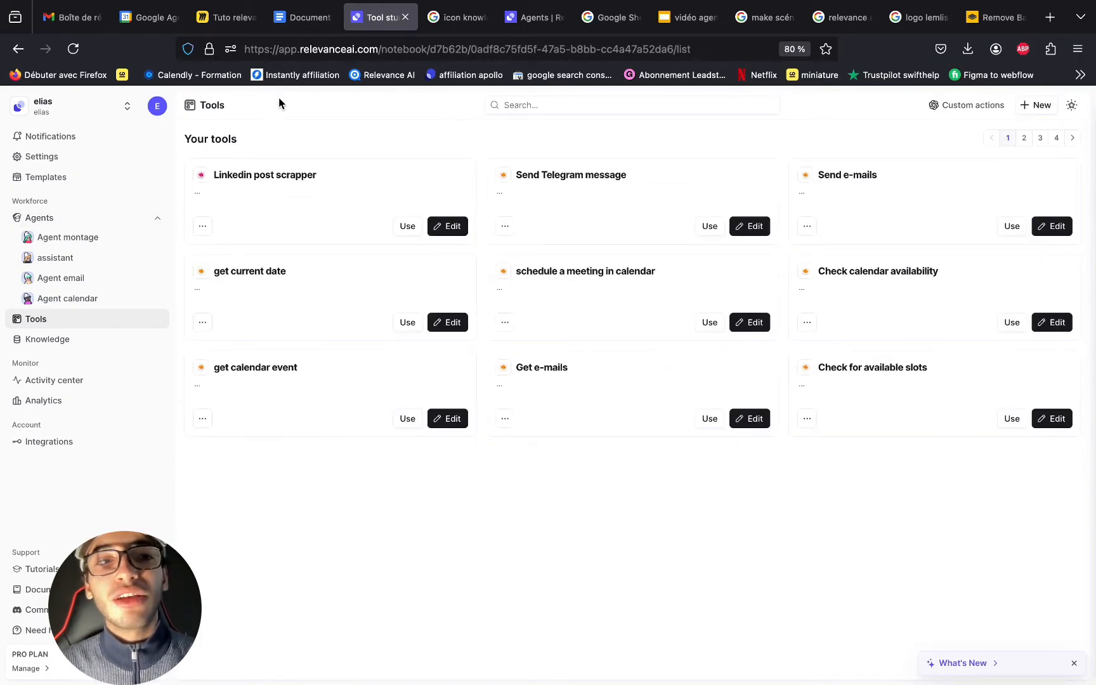
Switch to the Miro board and examine the Agent IA E-mail diagram with its Telegram trigger, knowledge and three tools.
{"action": "left_click", "coordinate": [226, 26]}
{"action": "scroll", "coordinate": [411, 409], "scroll_direction": "down", "scroll_amount": 5}
{"action": "scroll", "coordinate": [411, 409], "scroll_direction": "left", "scroll_amount": 3}
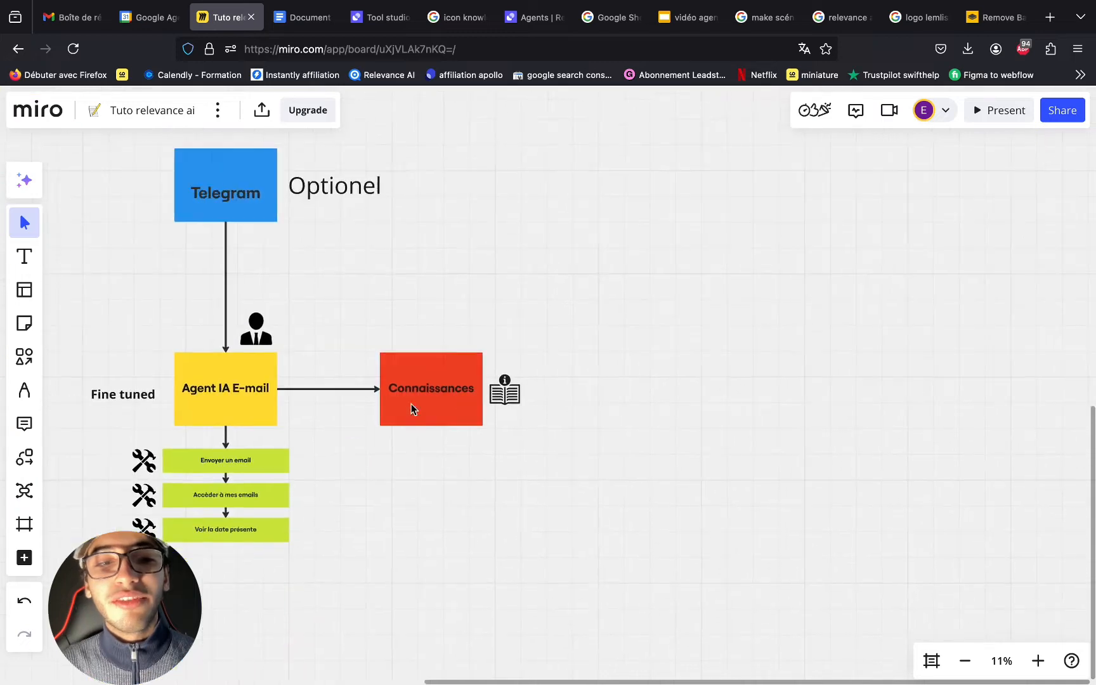
{"action": "scroll", "coordinate": [411, 406], "scroll_direction": "left", "scroll_amount": 5}
{"action": "scroll", "coordinate": [411, 405], "scroll_direction": "down", "scroll_amount": 1}
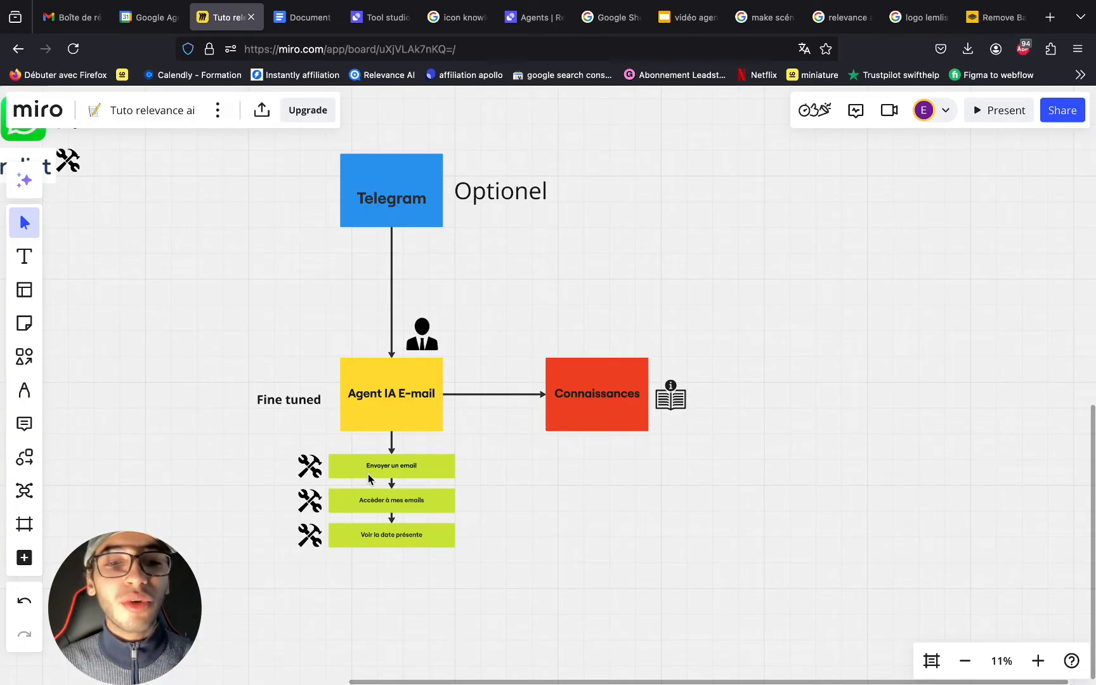
{"action": "scroll", "coordinate": [368, 474], "scroll_direction": "up", "scroll_amount": 1}
{"action": "scroll", "coordinate": [367, 477], "scroll_direction": "up", "scroll_amount": 1}
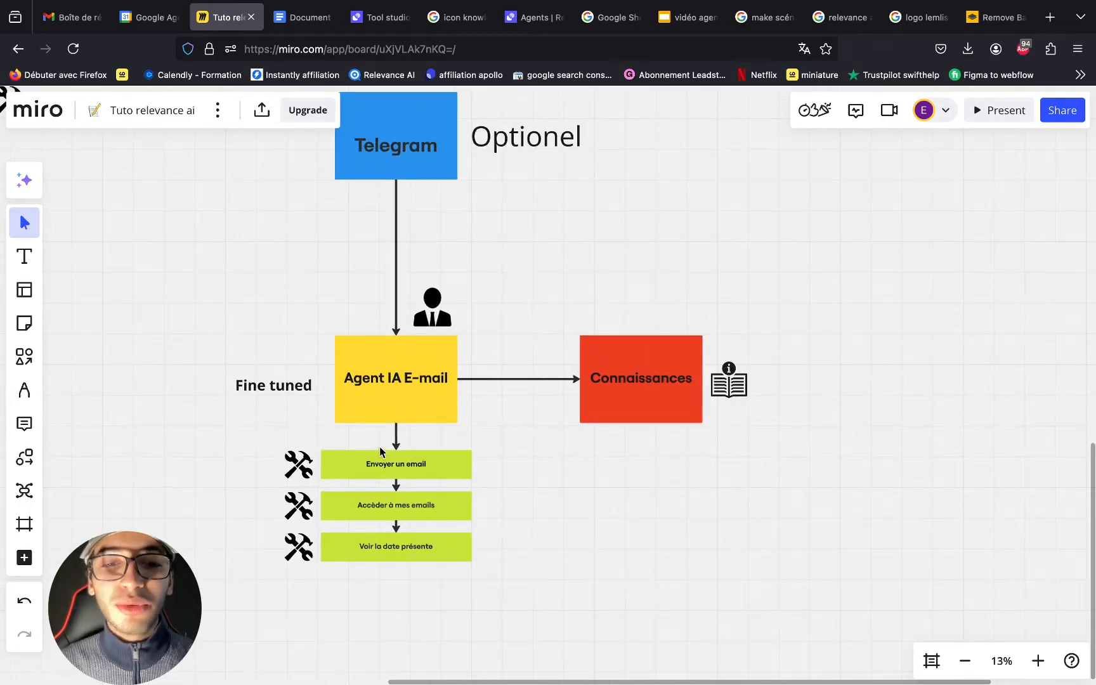
Switch back to Relevance AI and create a new tool named "Envoyer un e-mail".
{"action": "left_click", "coordinate": [380, 29]}
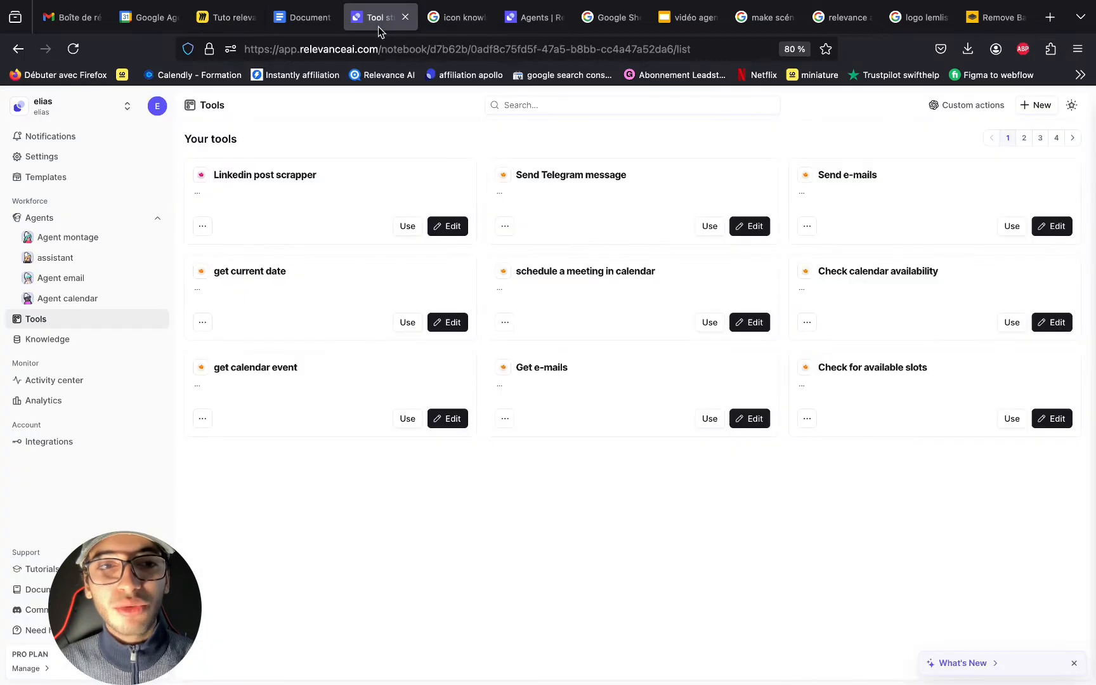
{"action": "left_click", "coordinate": [1038, 105]}
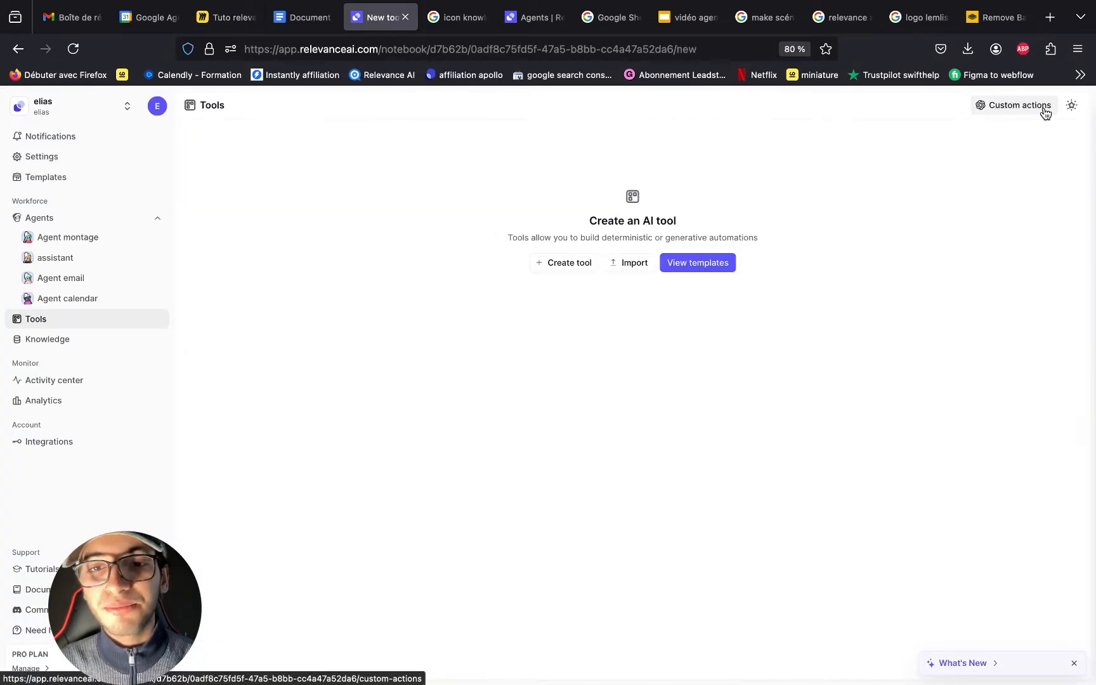
{"action": "left_click", "coordinate": [570, 262]}
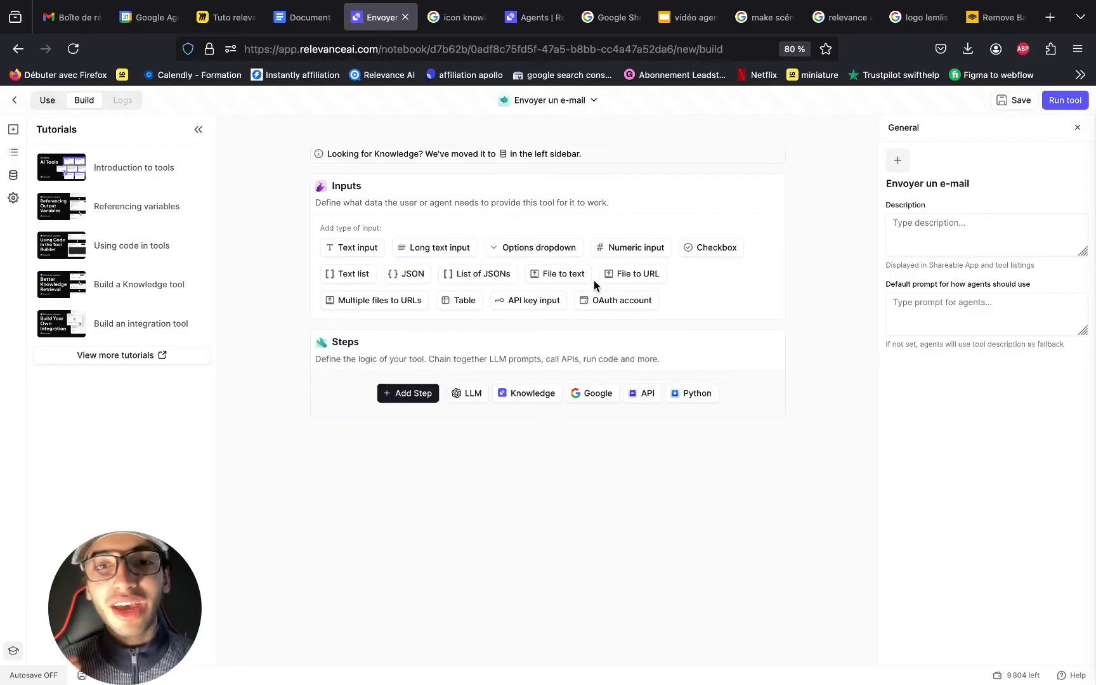
Search the tool steps for "gmail" and add a Send Gmail email step to the tool.
{"action": "left_click", "coordinate": [403, 397]}
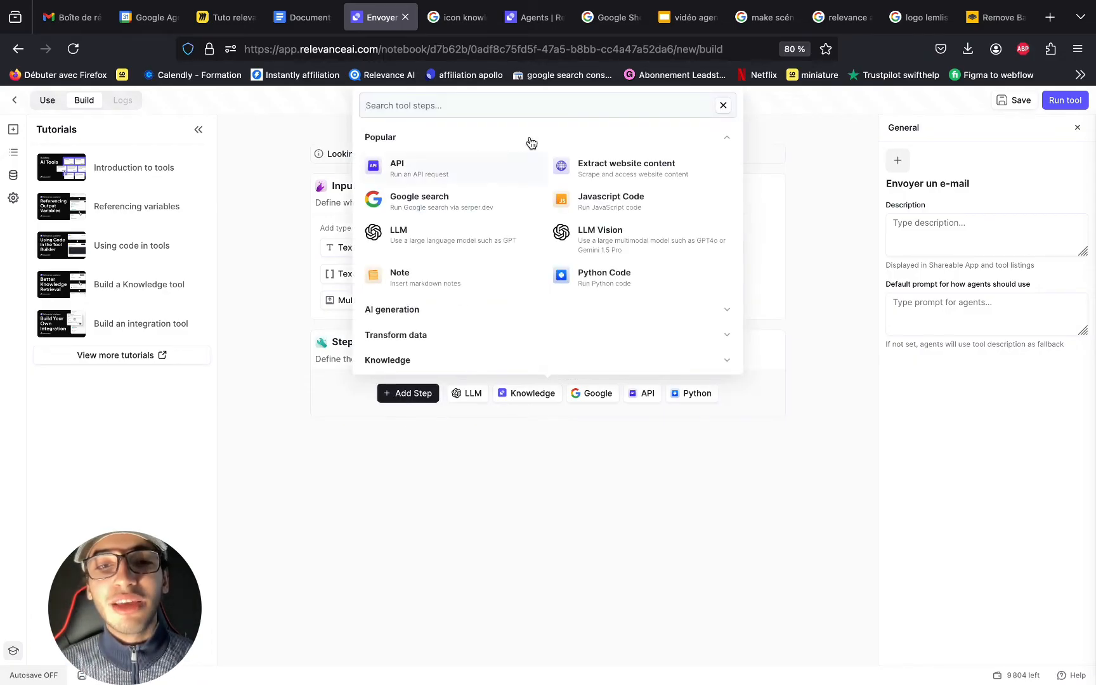
{"action": "type", "text": "gmail"}
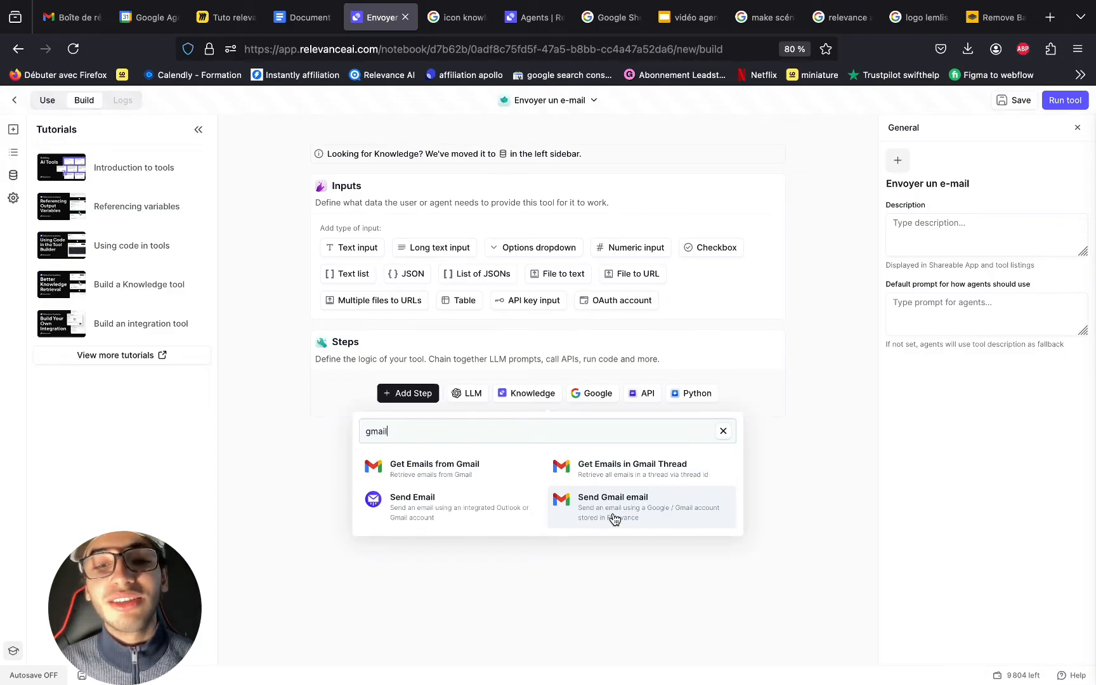
{"action": "left_click", "coordinate": [614, 516]}
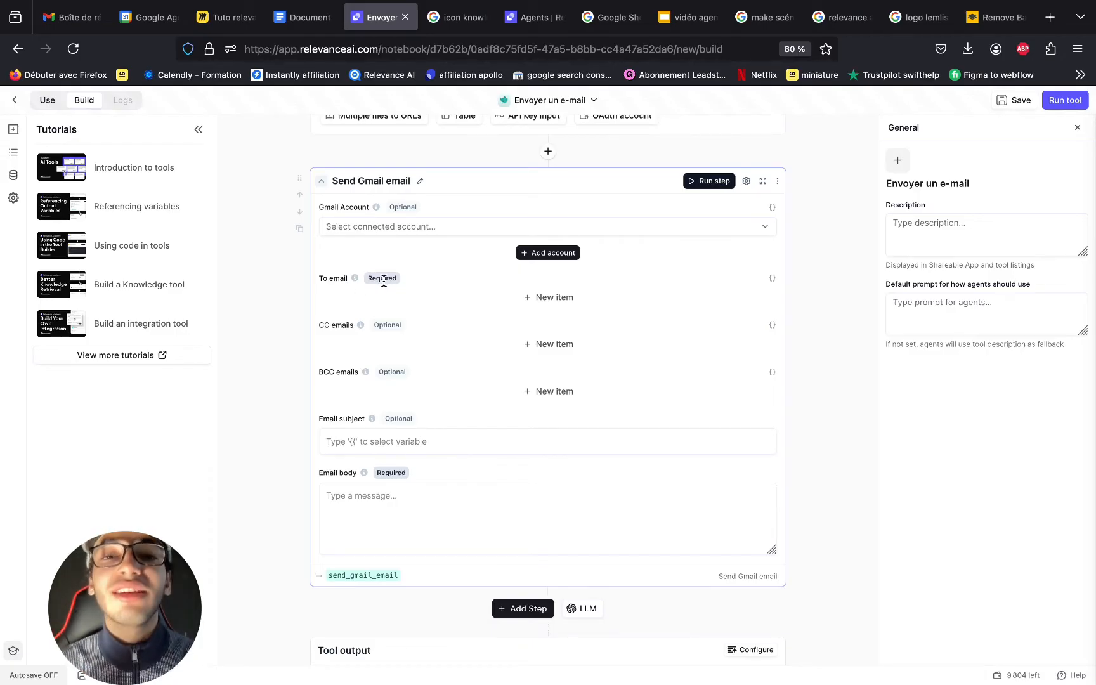
{"action": "scroll", "coordinate": [406, 445], "scroll_direction": "down", "scroll_amount": 1}
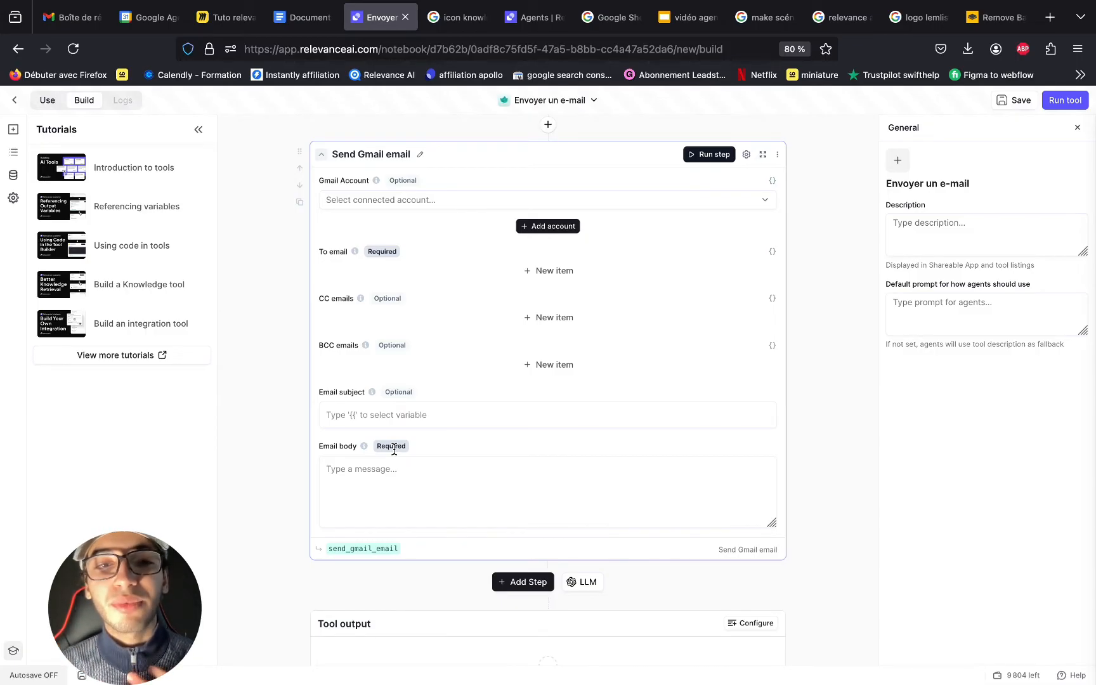
Add a text input titled "To email" with the description "We send the email to the email domain".
{"action": "scroll", "coordinate": [394, 449], "scroll_direction": "up", "scroll_amount": 5}
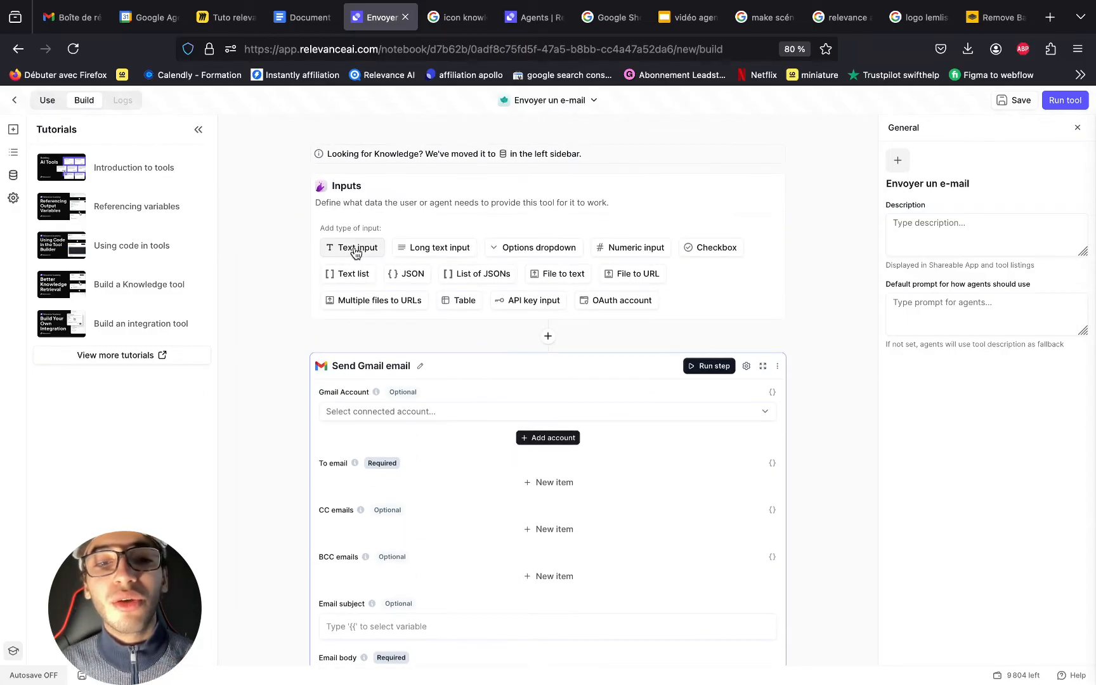
{"action": "left_click", "coordinate": [356, 250]}
{"action": "left_click", "coordinate": [404, 268]}
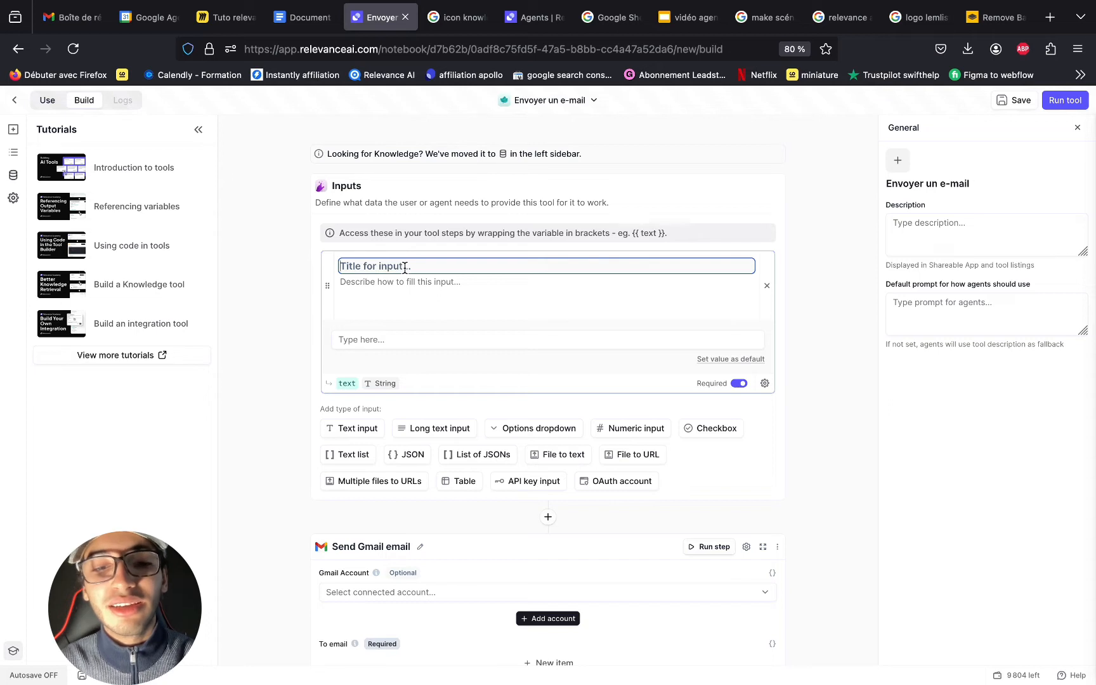
{"action": "type", "text": "To email"}
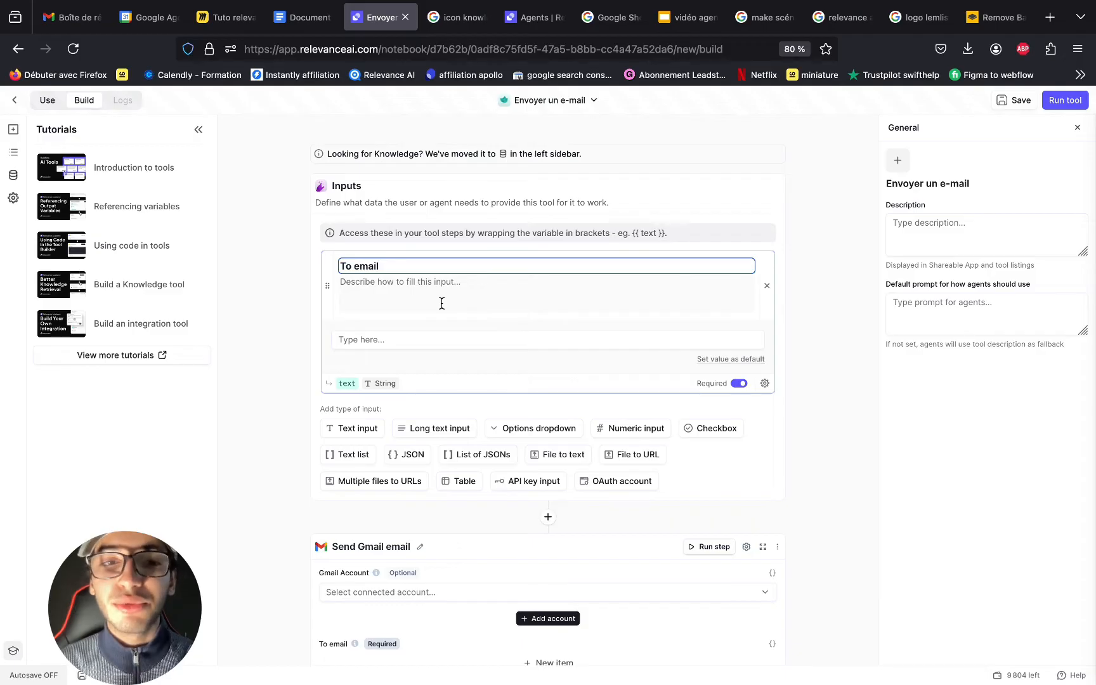
{"action": "left_click", "coordinate": [443, 303]}
{"action": "type", "text": "We send the email to the email domain"}
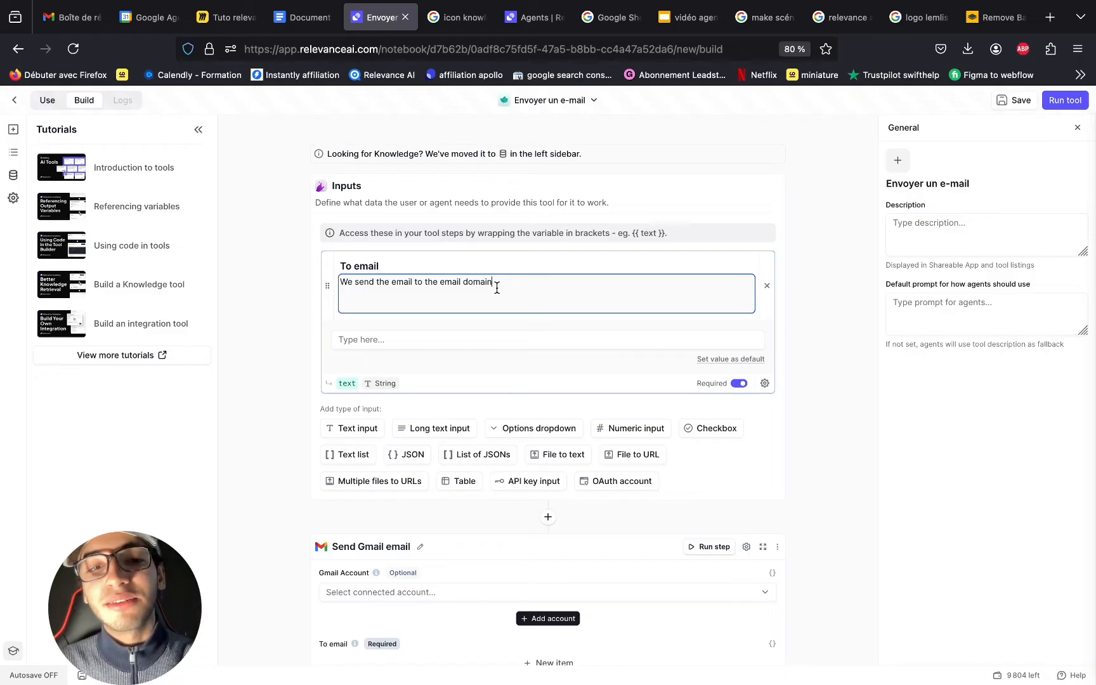
{"action": "triple_click", "coordinate": [534, 286]}
{"action": "left_click", "coordinate": [387, 291]}
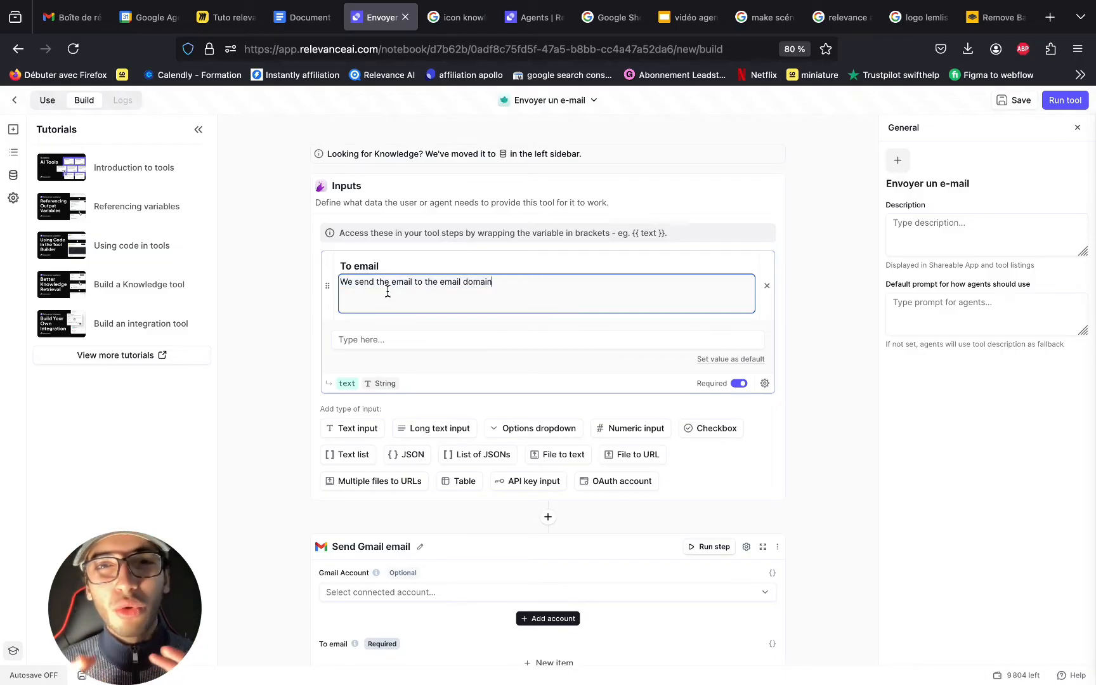
Rename the To email input's variable to to_email.
{"action": "scroll", "coordinate": [399, 273], "scroll_direction": "down", "scroll_amount": 1}
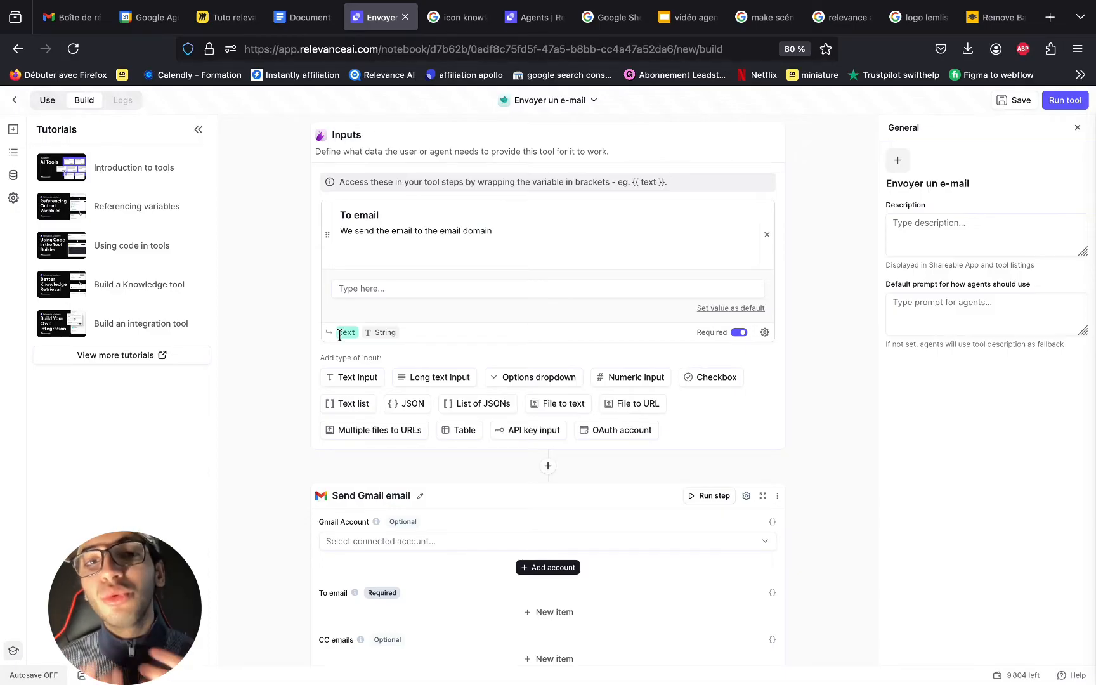
{"action": "key", "text": "BackSpace"}
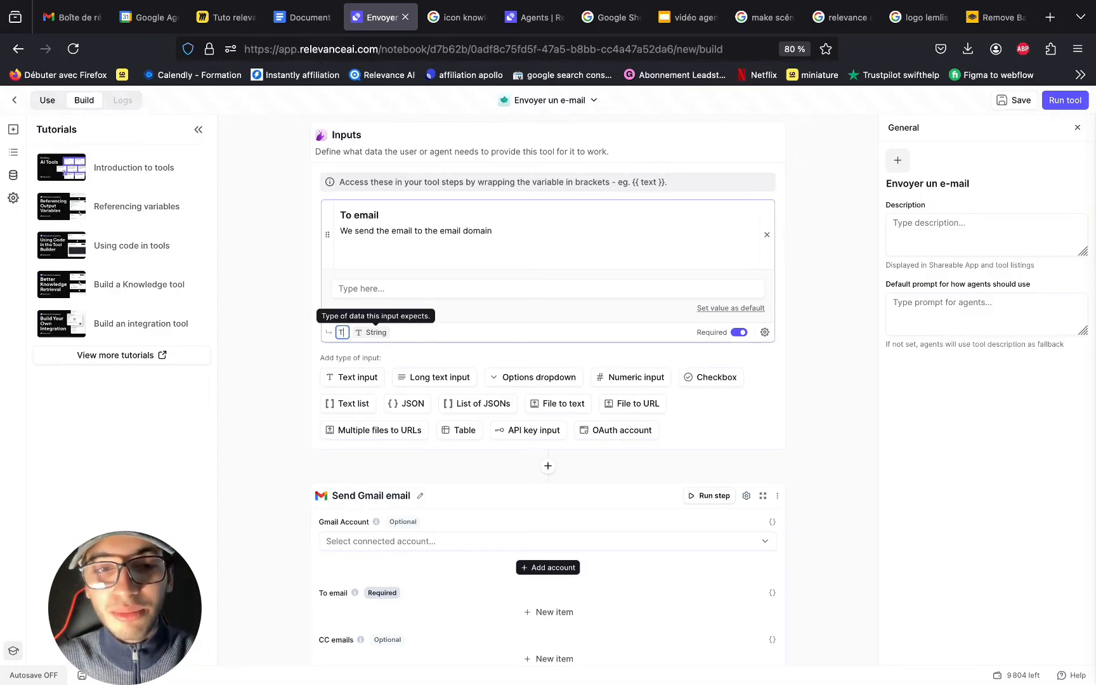
{"action": "left_click", "coordinate": [455, 335]}
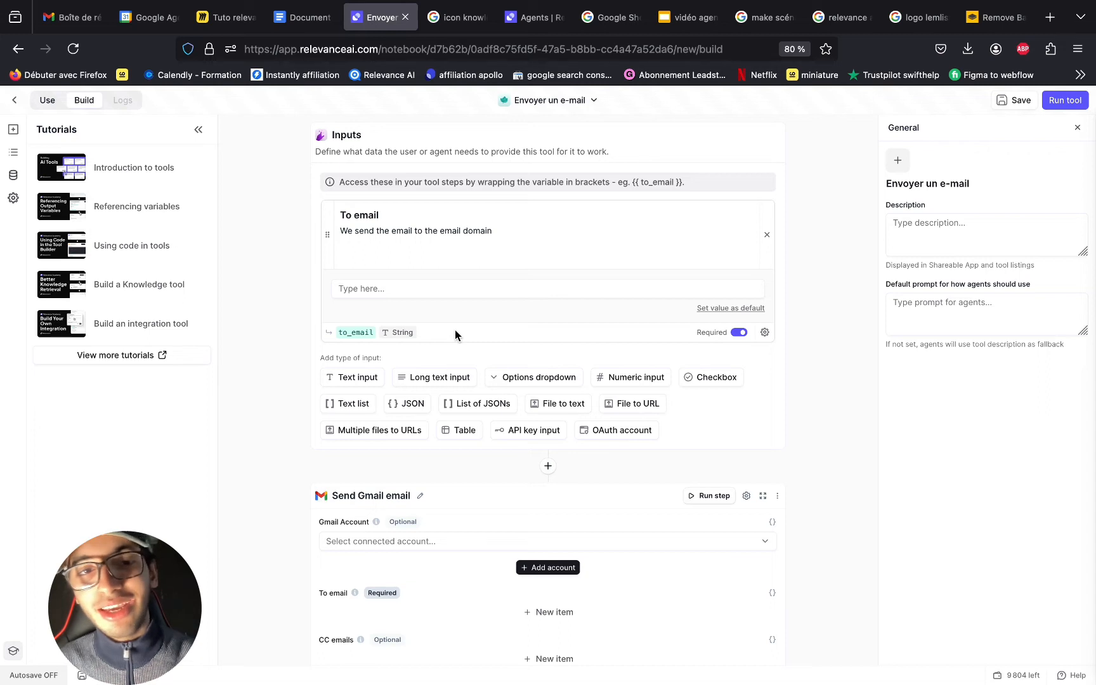
Switch the Gmail step's recipient field to variable entry and fill it with the to_email variable.
{"action": "scroll", "coordinate": [455, 333], "scroll_direction": "down", "scroll_amount": 5}
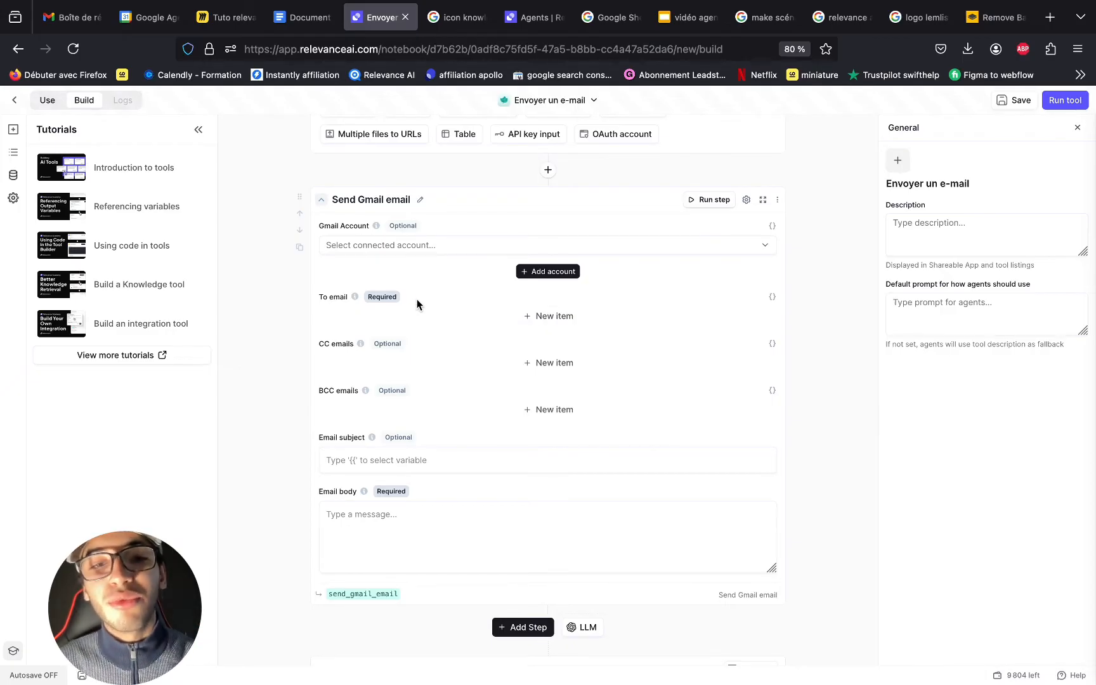
{"action": "left_click", "coordinate": [772, 298]}
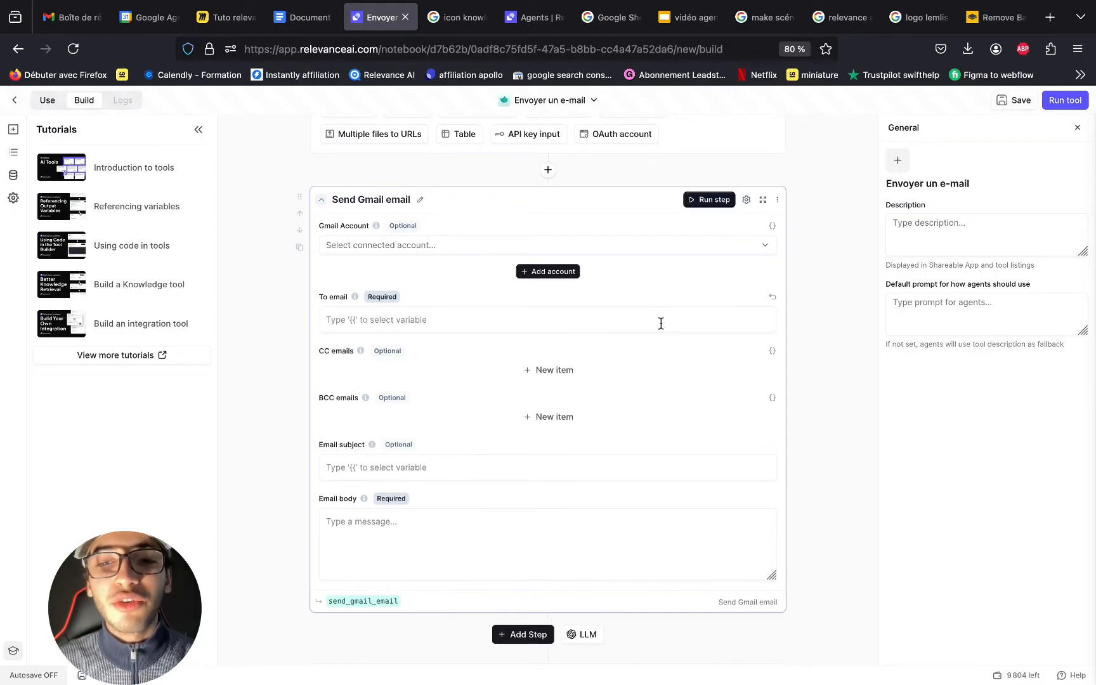
{"action": "left_click", "coordinate": [477, 327]}
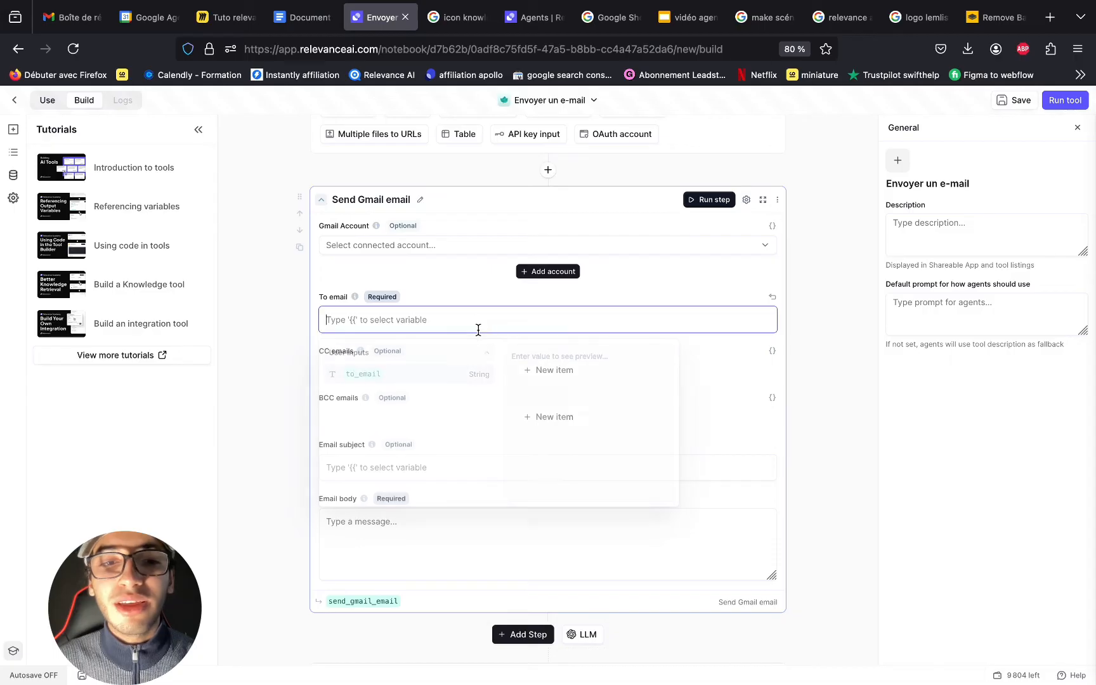
{"action": "left_click", "coordinate": [366, 376]}
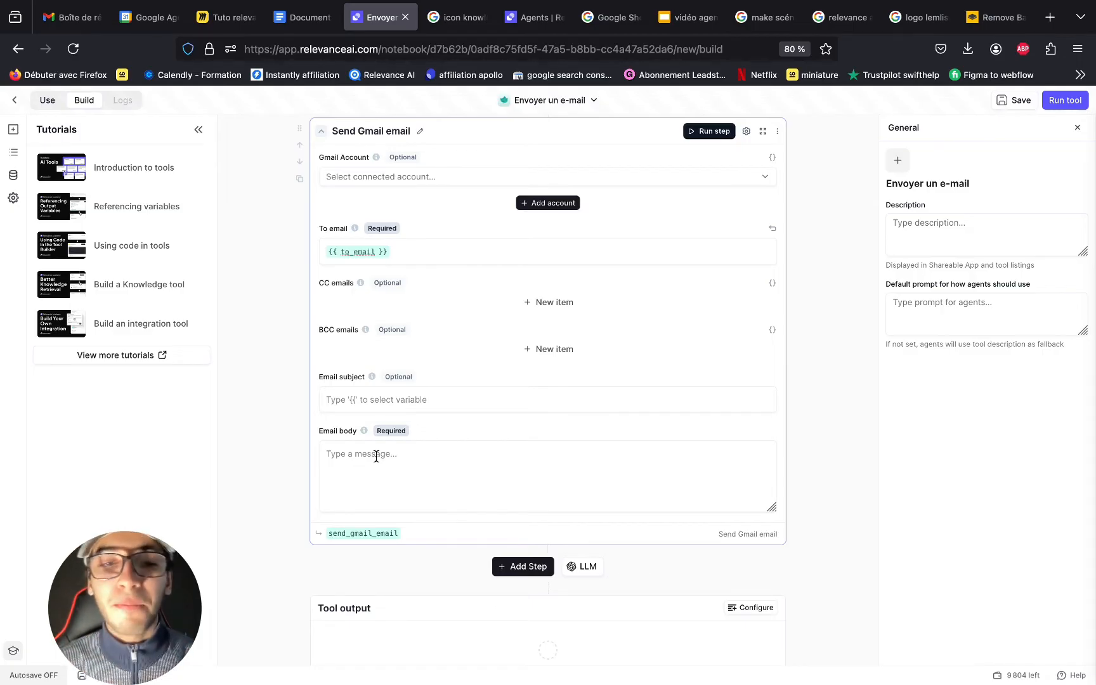
Add a long text input titled "Email body" with the description "This is the main content of the email".
{"action": "scroll", "coordinate": [376, 456], "scroll_direction": "up", "scroll_amount": 6}
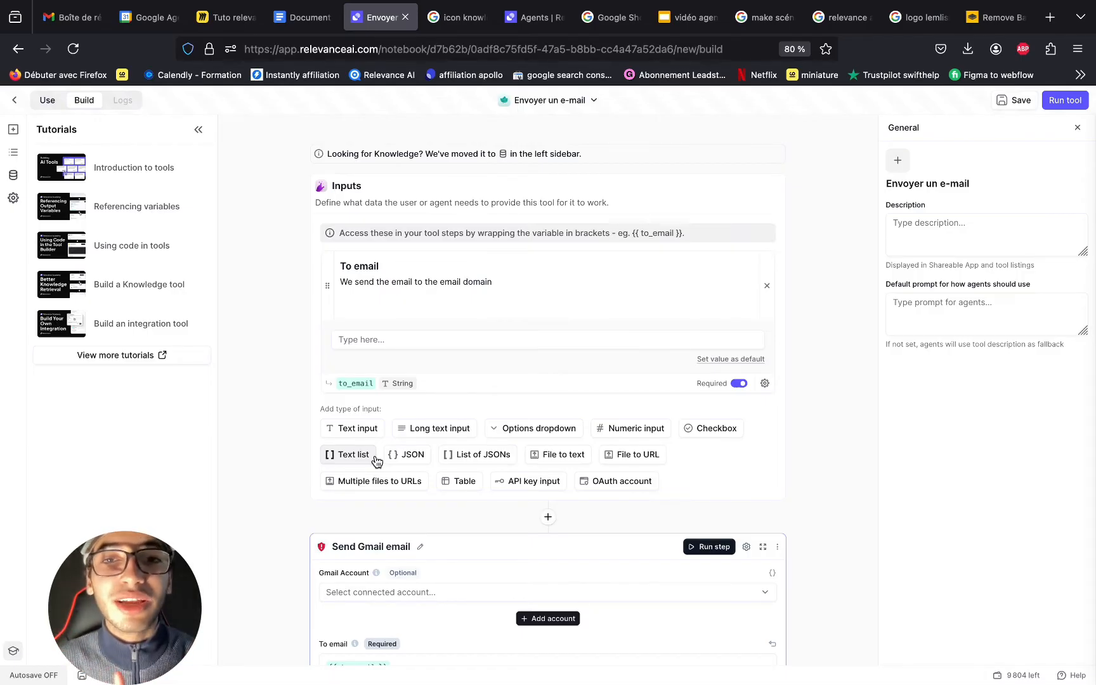
{"action": "scroll", "coordinate": [393, 438], "scroll_direction": "down", "scroll_amount": 1}
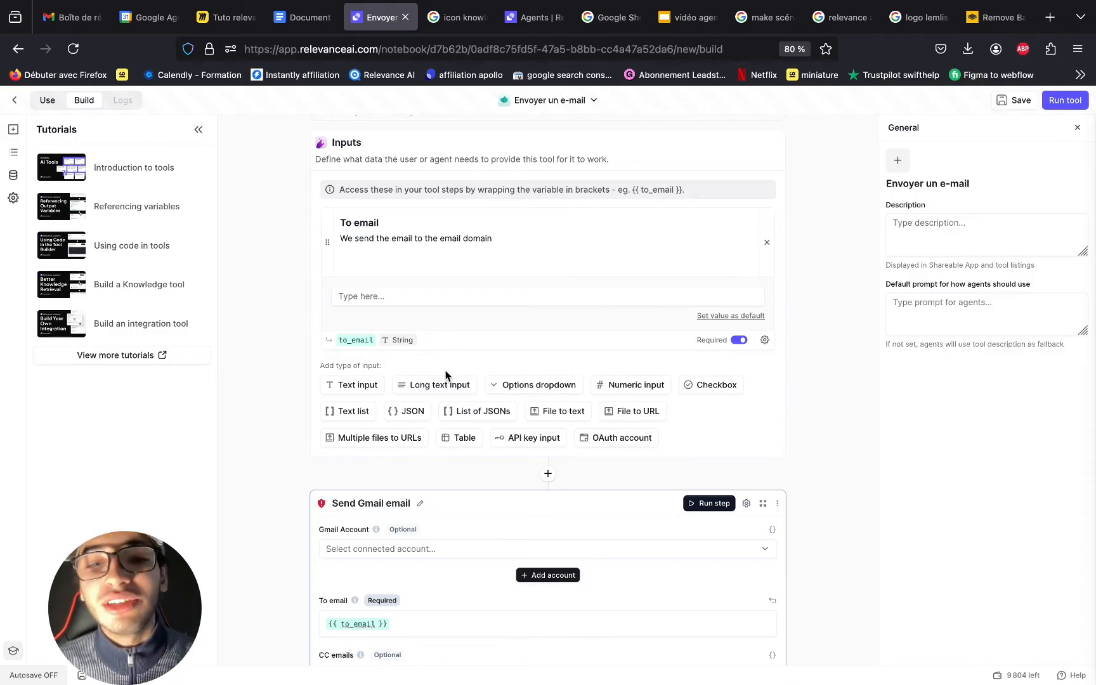
{"action": "left_click", "coordinate": [417, 385]}
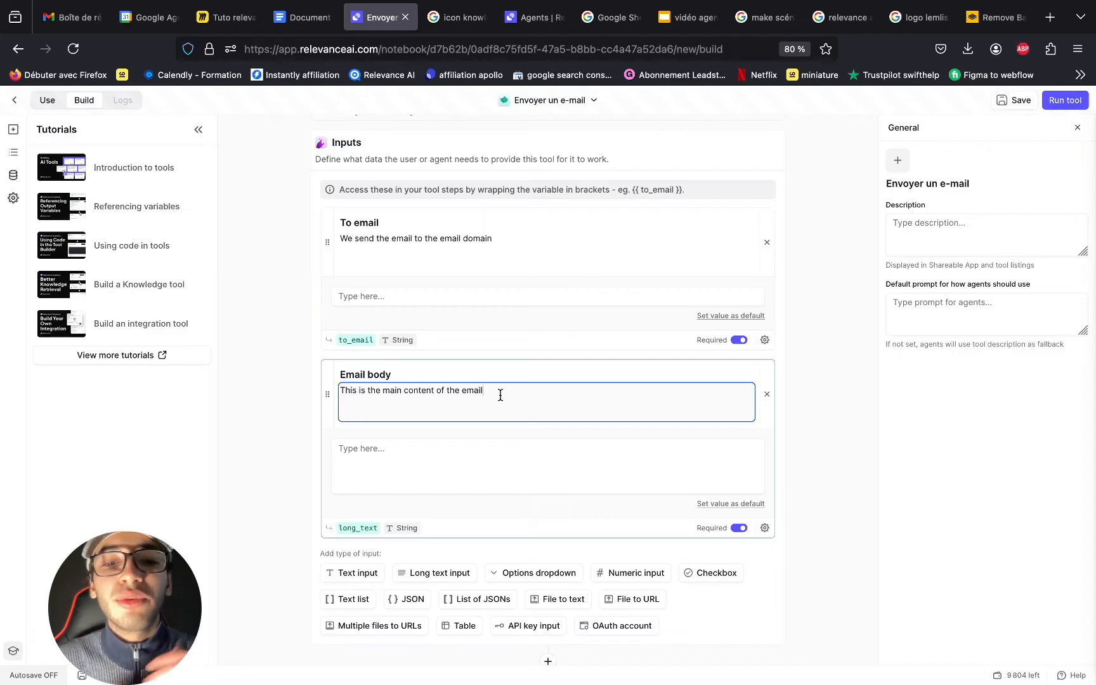
{"action": "left_click_drag", "start_coordinate": [500, 395], "coordinate": [346, 396]}
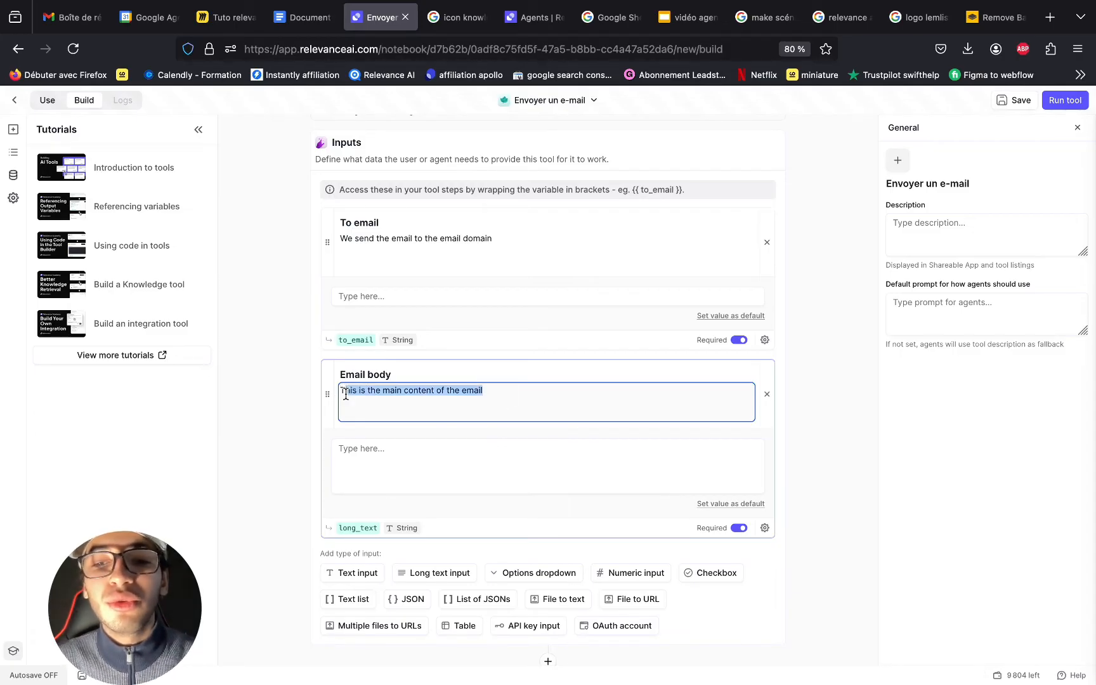
Fill the Gmail step's email body with the email_body variable and select the connected Gmail account.
{"action": "scroll", "coordinate": [831, 472], "scroll_direction": "down", "scroll_amount": 8}
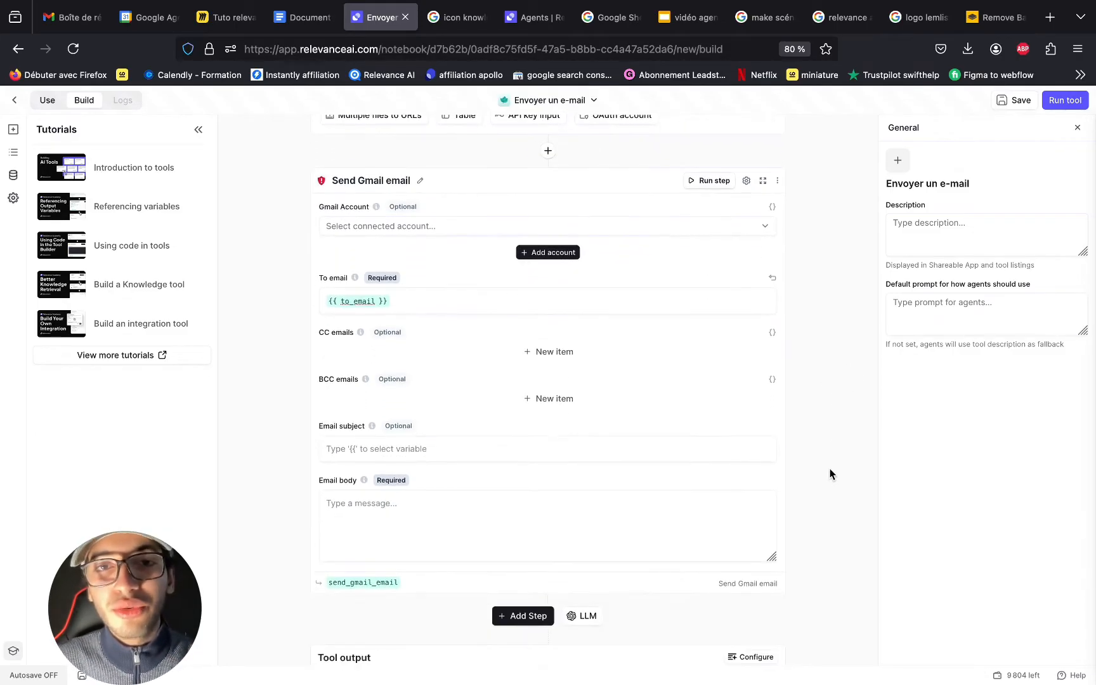
{"action": "scroll", "coordinate": [831, 472], "scroll_direction": "down", "scroll_amount": 1}
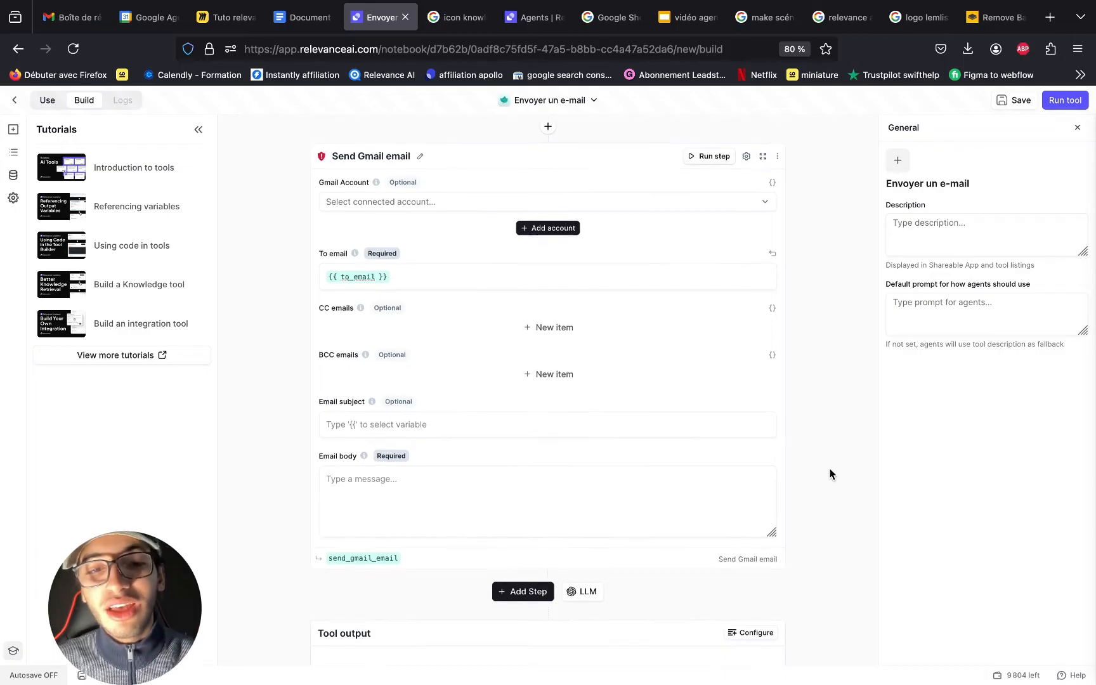
{"action": "left_click", "coordinate": [449, 475]}
{"action": "scroll", "coordinate": [664, 351], "scroll_direction": "down", "scroll_amount": 3}
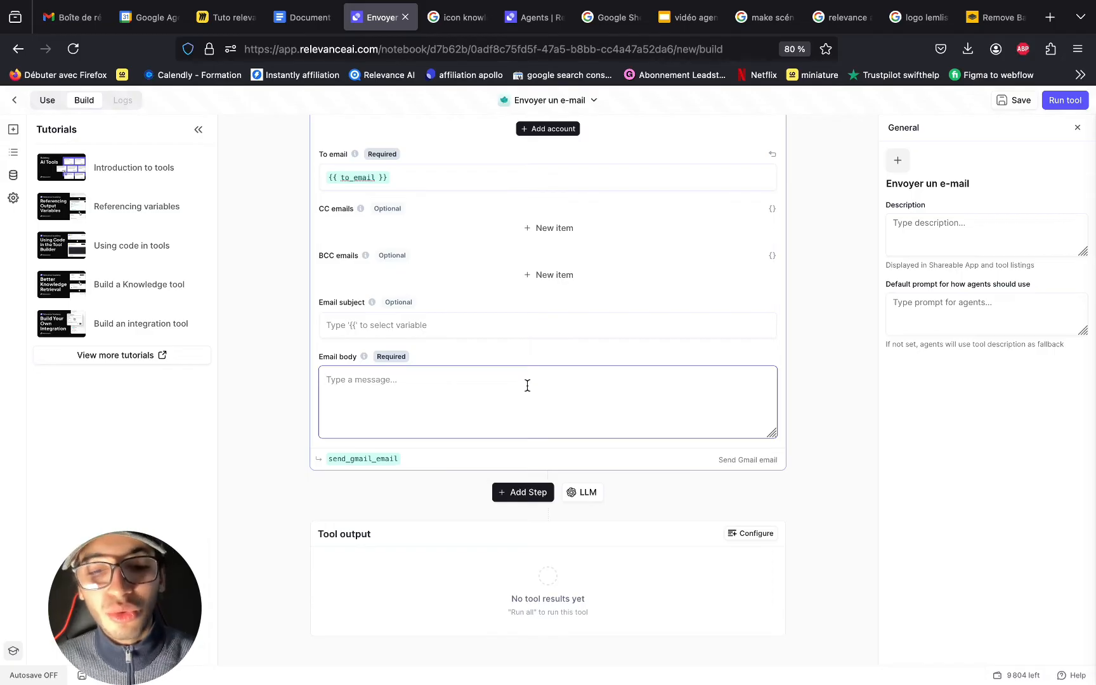
{"action": "type", "text": "{{"}
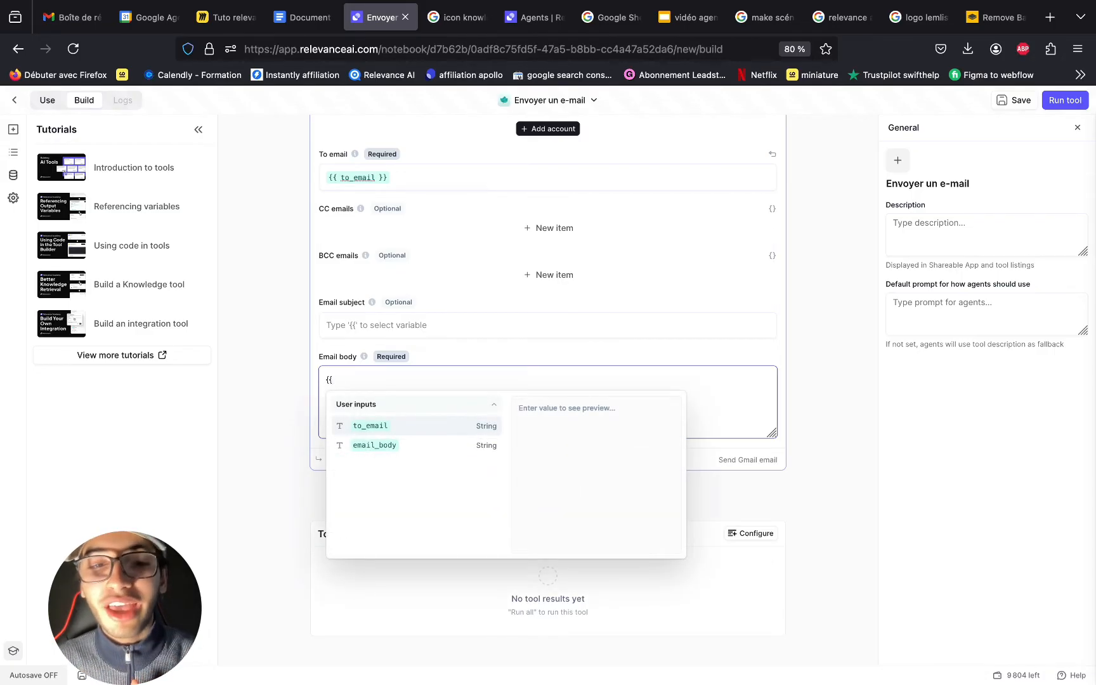
{"action": "left_click", "coordinate": [447, 451]}
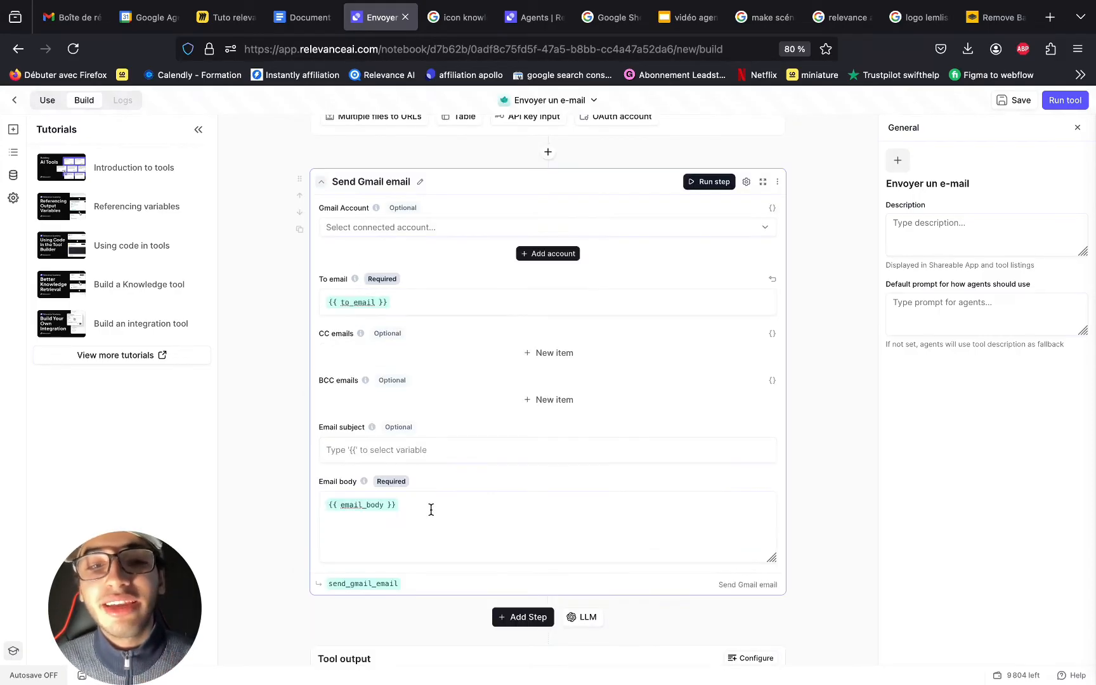
{"action": "left_click", "coordinate": [417, 228]}
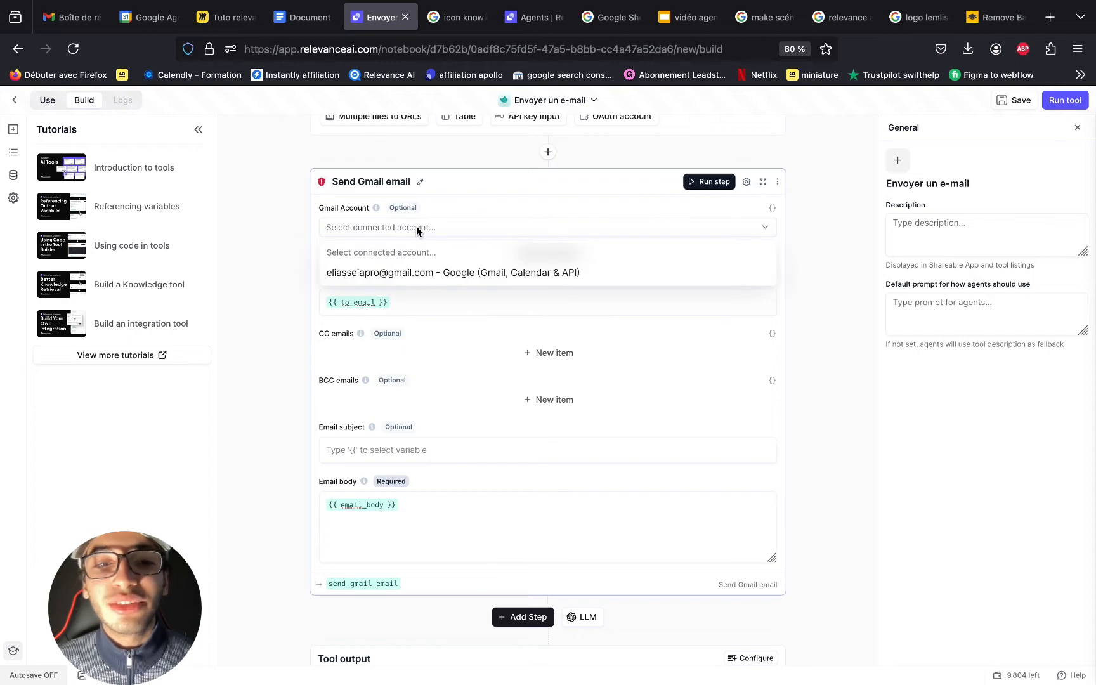
{"action": "left_click", "coordinate": [404, 273]}
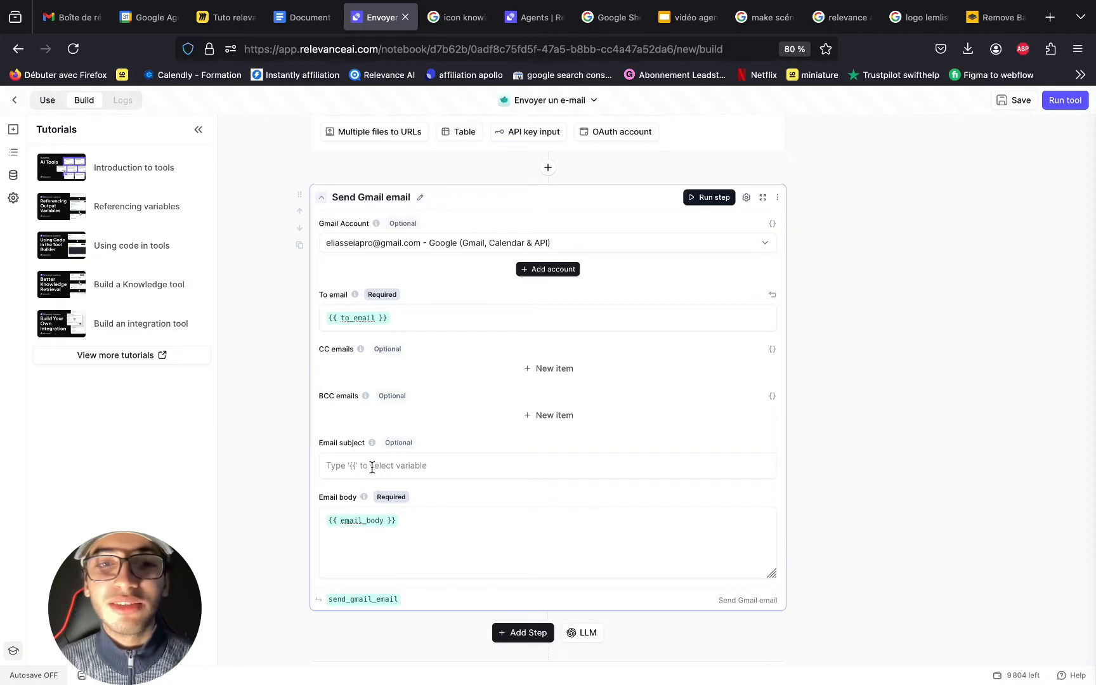
Add a text input titled "Subject" with the description "The subject line of the email".
{"action": "scroll", "coordinate": [372, 467], "scroll_direction": "up", "scroll_amount": 5}
{"action": "left_click", "coordinate": [347, 537]}
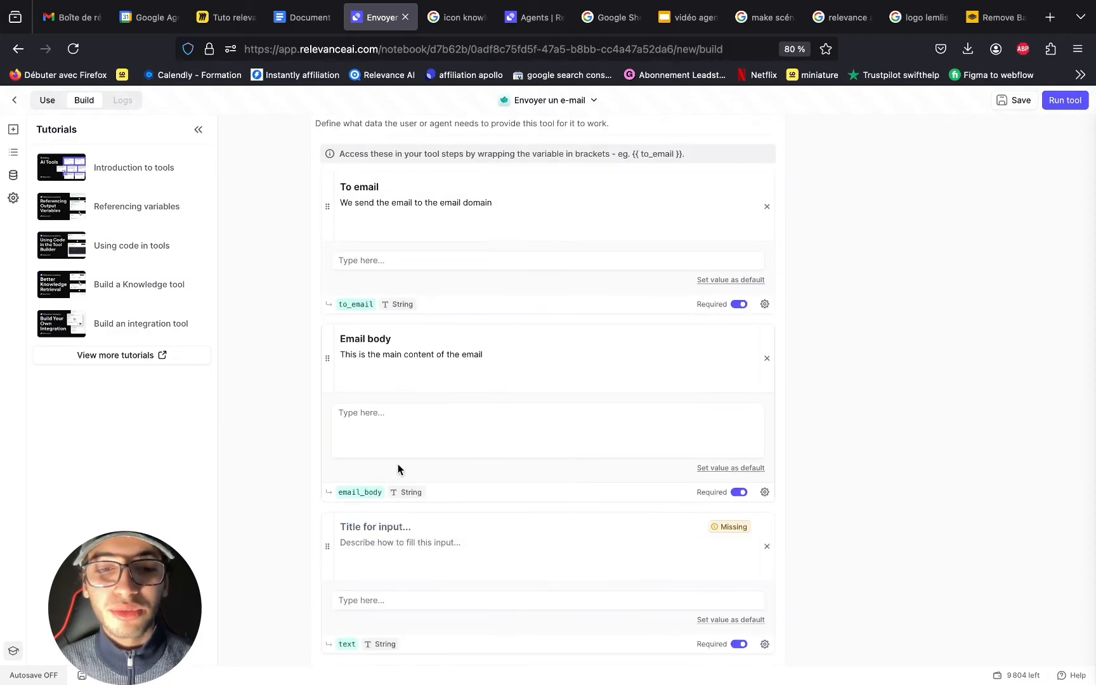
{"action": "scroll", "coordinate": [398, 469], "scroll_direction": "down", "scroll_amount": 3}
{"action": "left_click", "coordinate": [407, 436]}
{"action": "type", "text": "Subjec"}
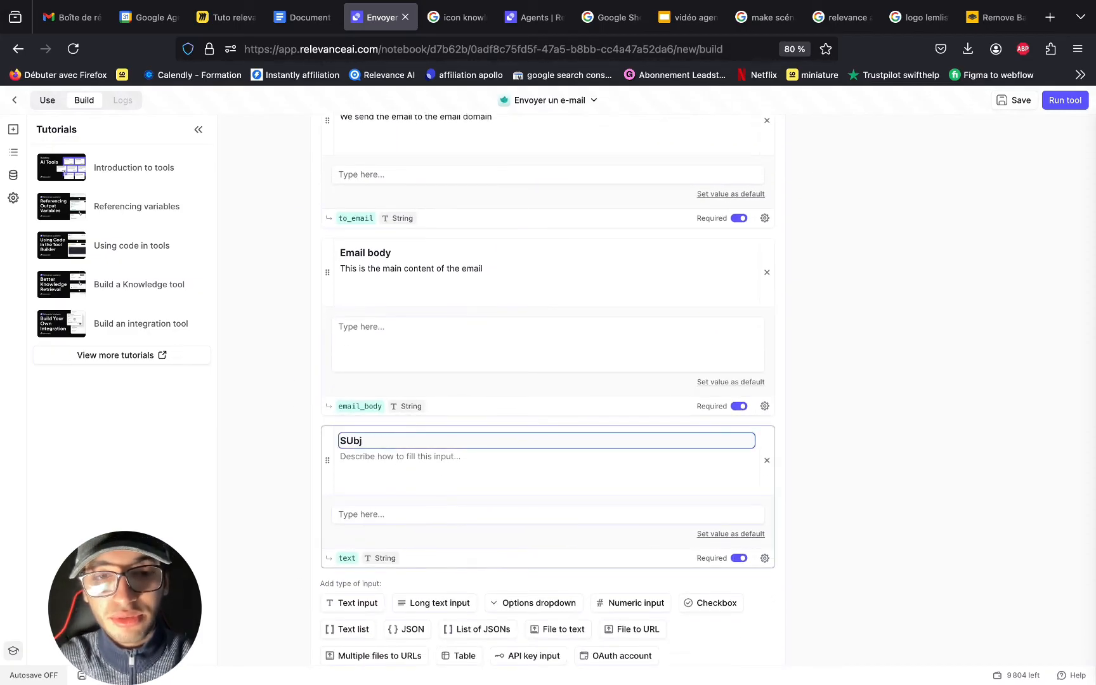
{"action": "key", "text": "BackSpace"}
{"action": "key", "text": "BackSpace"}
{"action": "key", "text": "BackSpace"}
{"action": "key", "text": "BackSpace"}
{"action": "key", "text": "BackSpace"}
{"action": "type", "text": "ubject"}
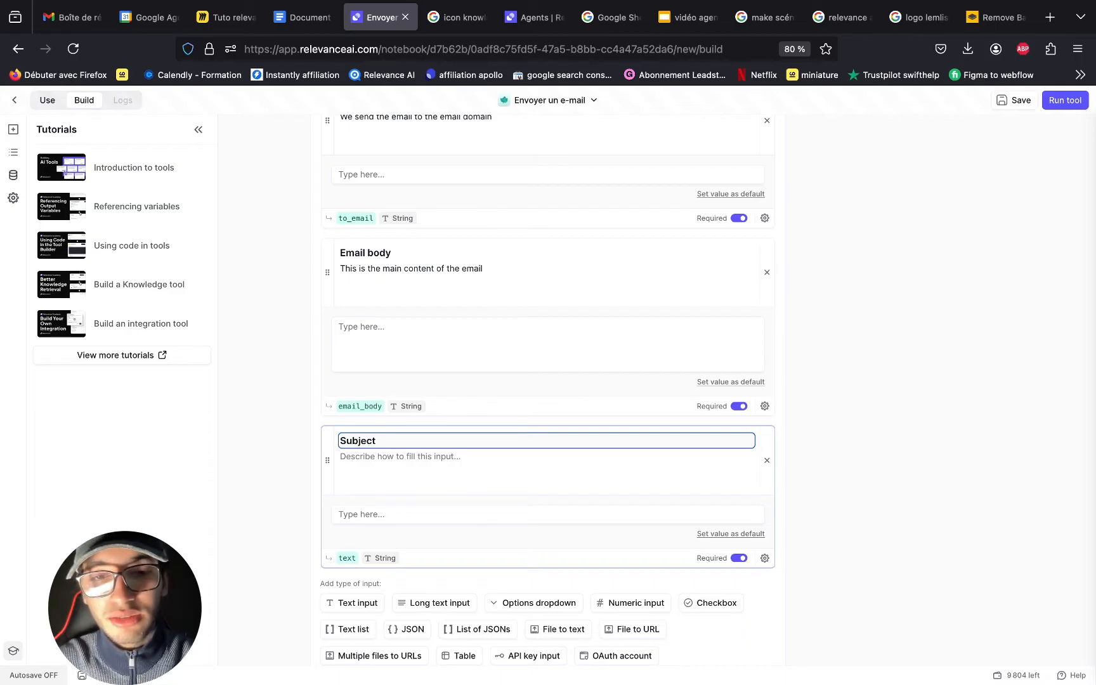
{"action": "scroll", "coordinate": [392, 338], "scroll_direction": "down", "scroll_amount": 3}
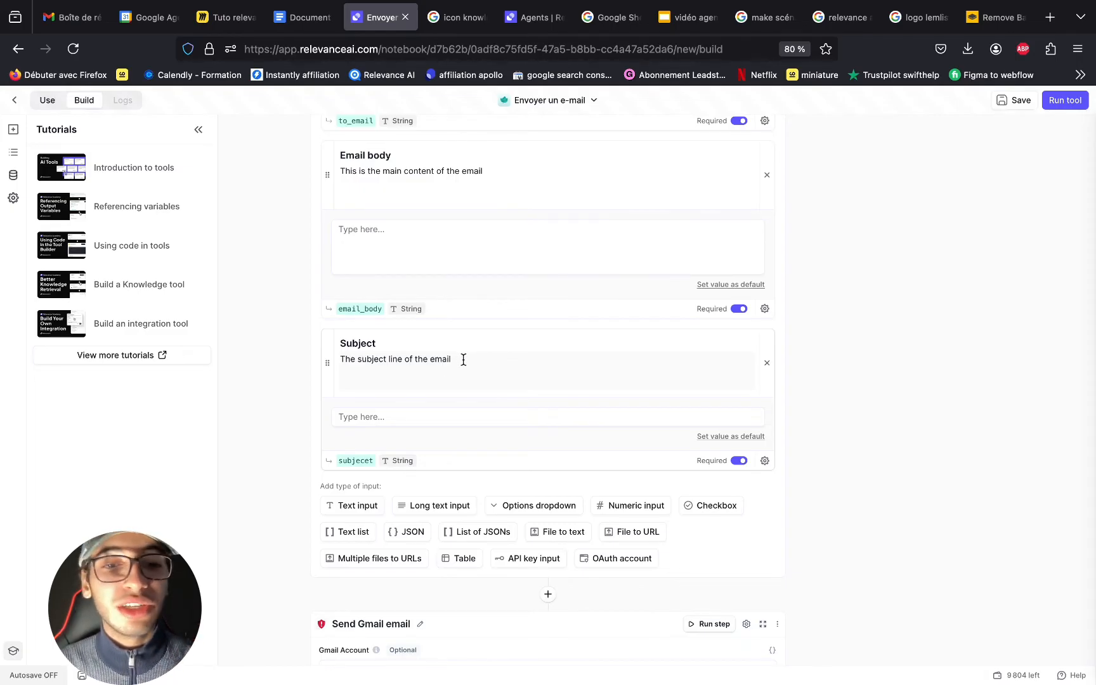
Correct the Subject input's variable name to subject and fill the Gmail step's email subject with that variable.
{"action": "left_click", "coordinate": [369, 460]}
{"action": "key", "text": "BackSpace"}
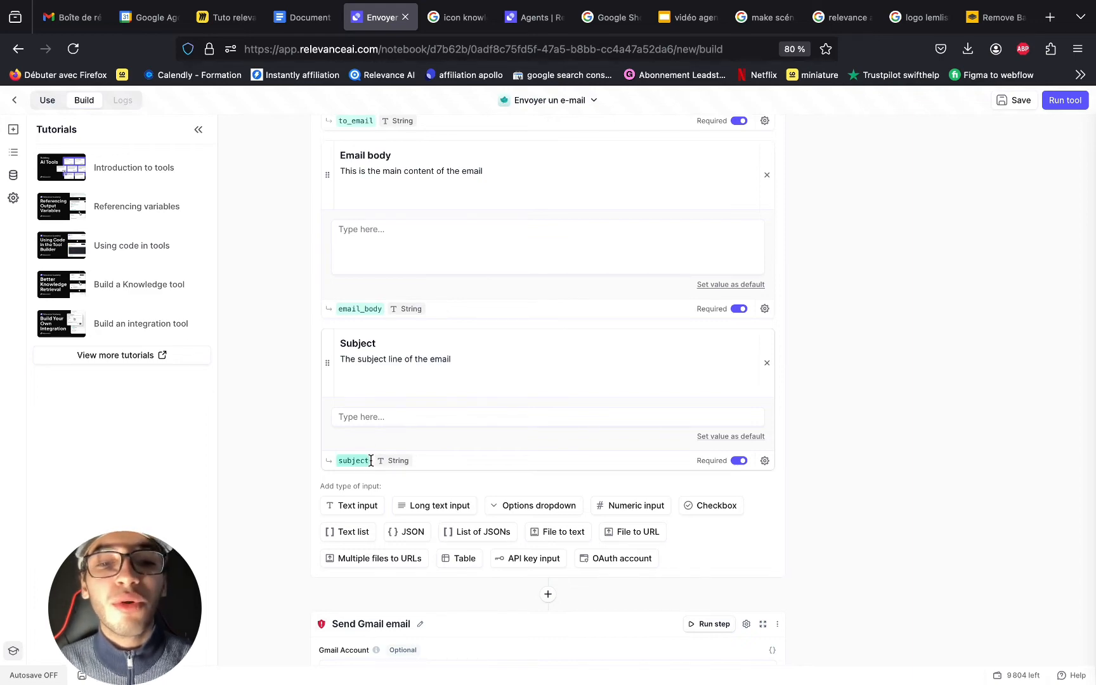
{"action": "scroll", "coordinate": [371, 460], "scroll_direction": "down", "scroll_amount": 10}
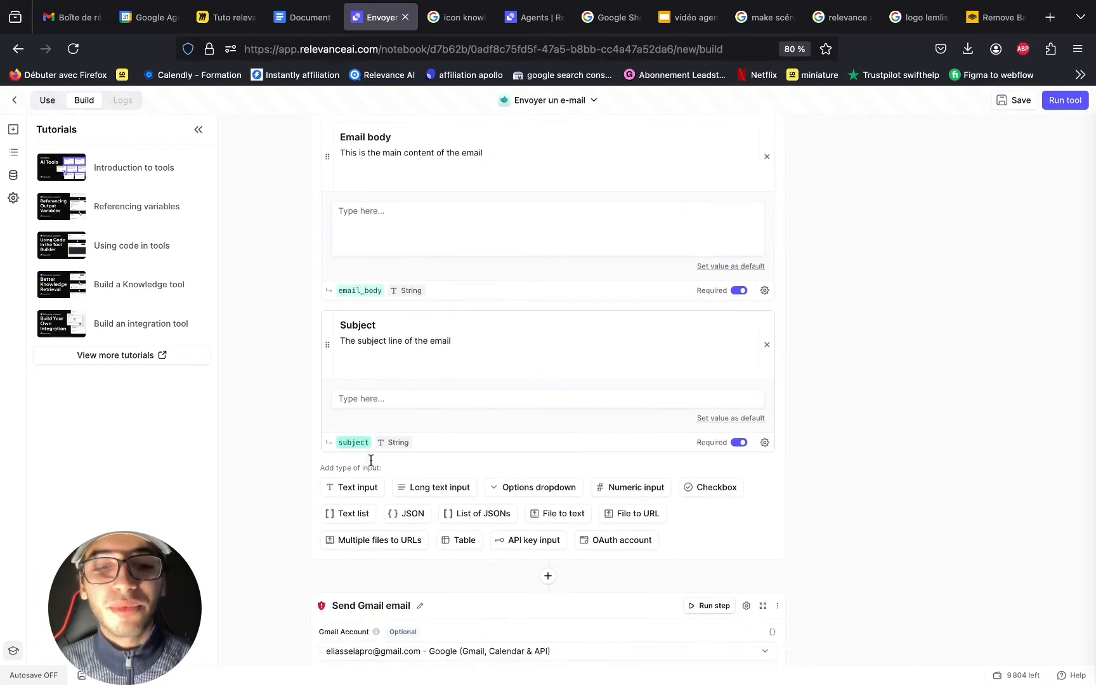
{"action": "left_click", "coordinate": [399, 375]}
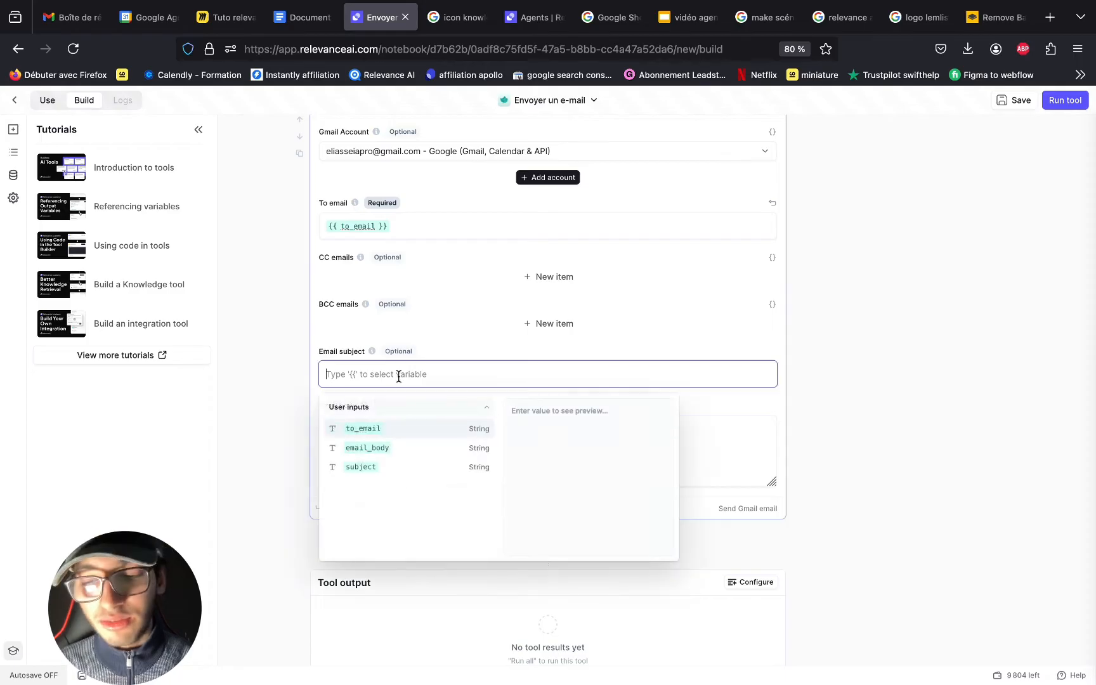
{"action": "left_click", "coordinate": [381, 471]}
Fill the tool's inputs with a recipient email address, "Test" as the email body and "Test" as the subject.
{"action": "scroll", "coordinate": [457, 336], "scroll_direction": "up", "scroll_amount": 2}
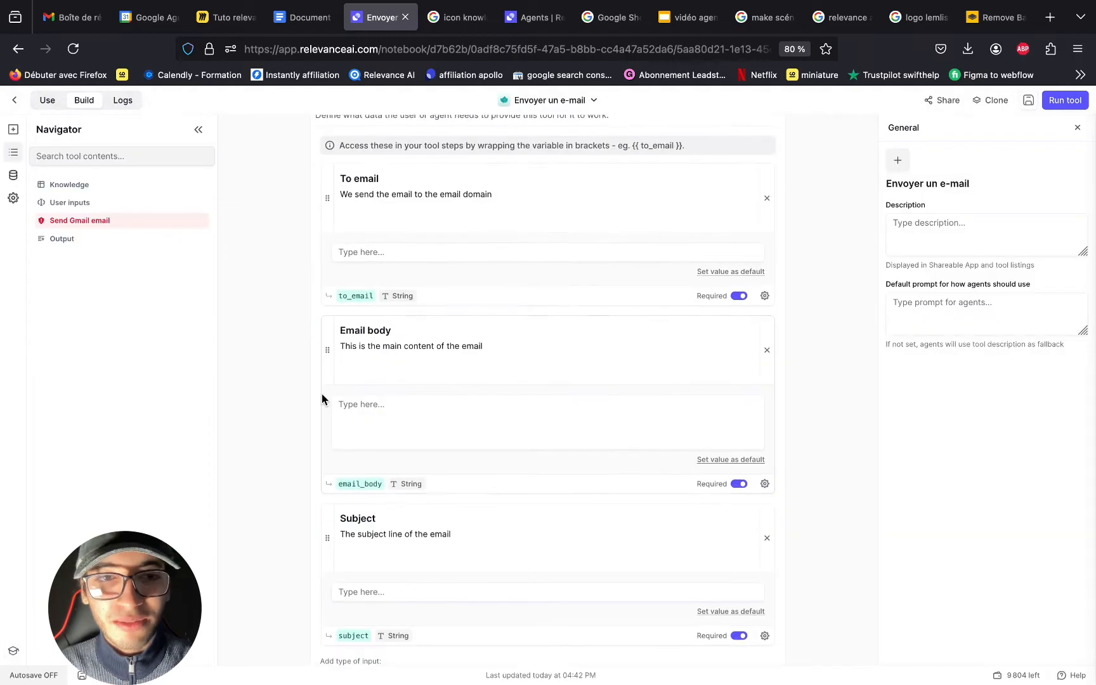
{"action": "scroll", "coordinate": [322, 393], "scroll_direction": "up", "scroll_amount": 1}
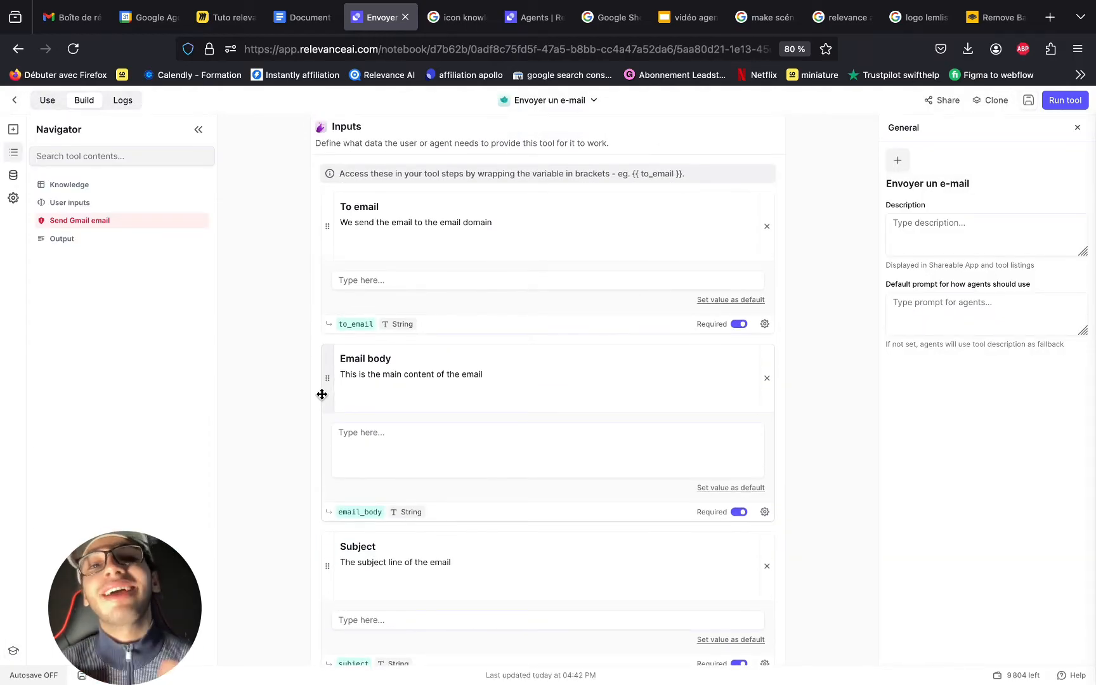
{"action": "scroll", "coordinate": [431, 316], "scroll_direction": "up", "scroll_amount": 2}
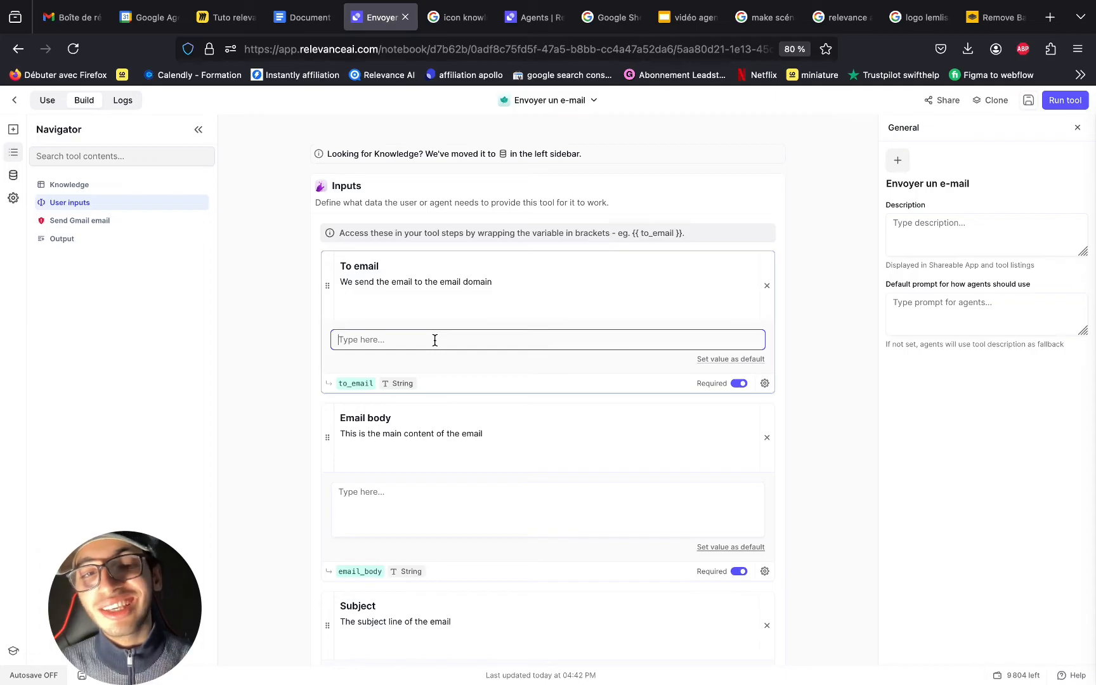
{"action": "scroll", "coordinate": [435, 340], "scroll_direction": "down", "scroll_amount": 3}
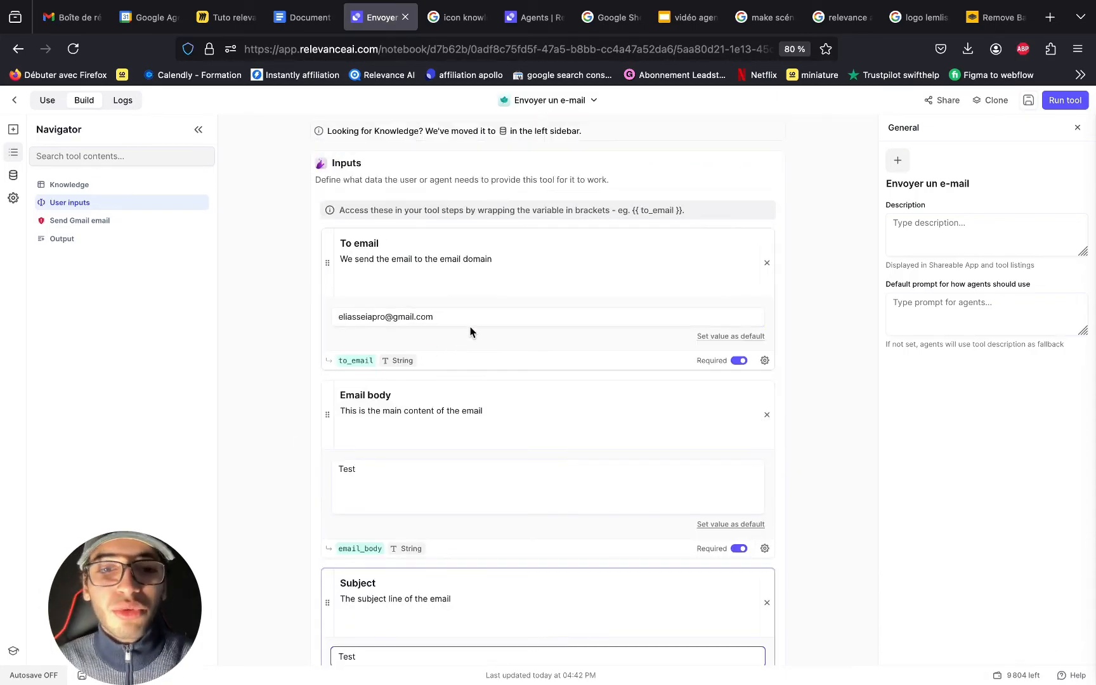
{"action": "left_click", "coordinate": [472, 319]}
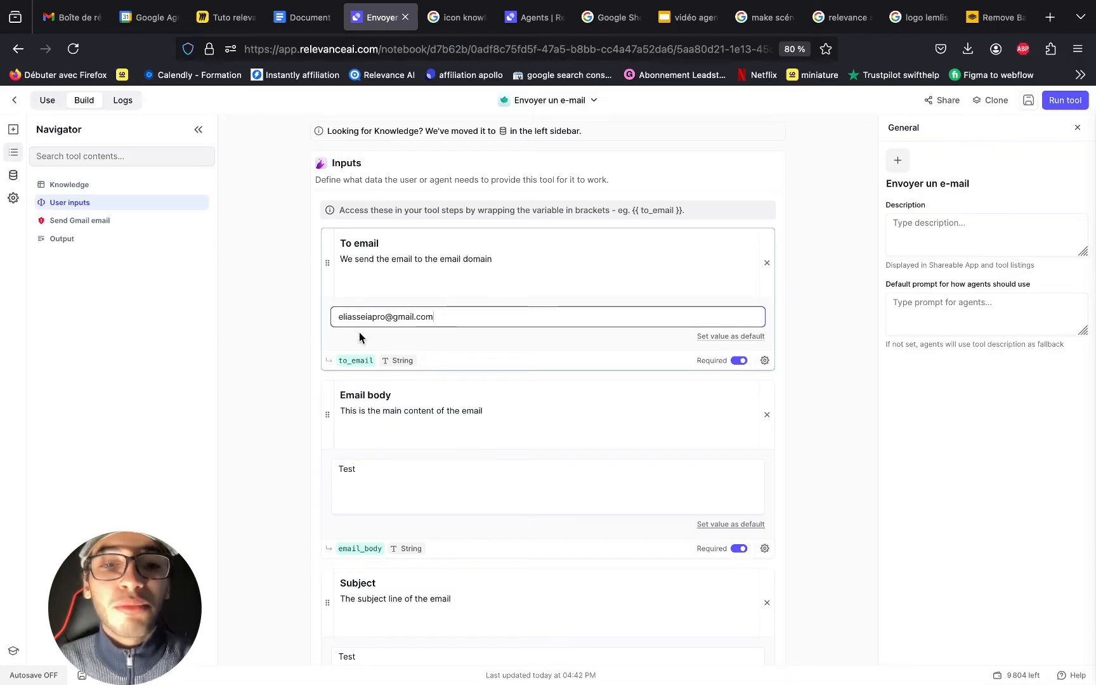
{"action": "scroll", "coordinate": [364, 339], "scroll_direction": "down", "scroll_amount": 2}
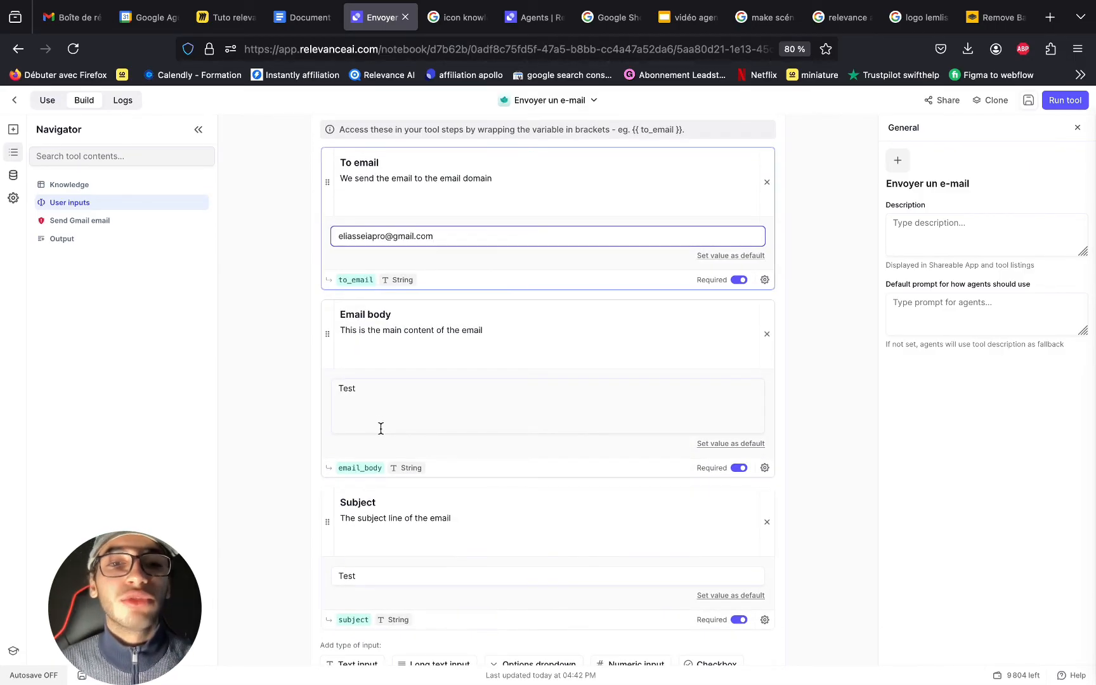
{"action": "scroll", "coordinate": [381, 426], "scroll_direction": "down", "scroll_amount": 3}
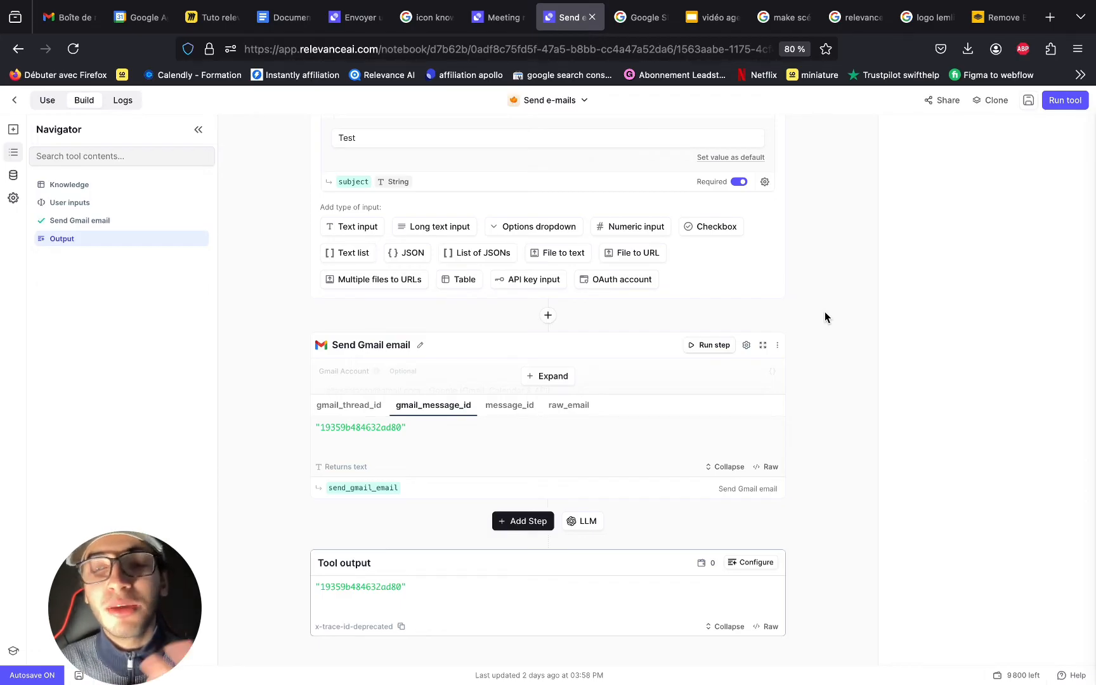
Compare the Send e-mails tool's output and test inputs with the message received in the Gmail inbox.
{"action": "scroll", "coordinate": [825, 317], "scroll_direction": "up", "scroll_amount": 8}
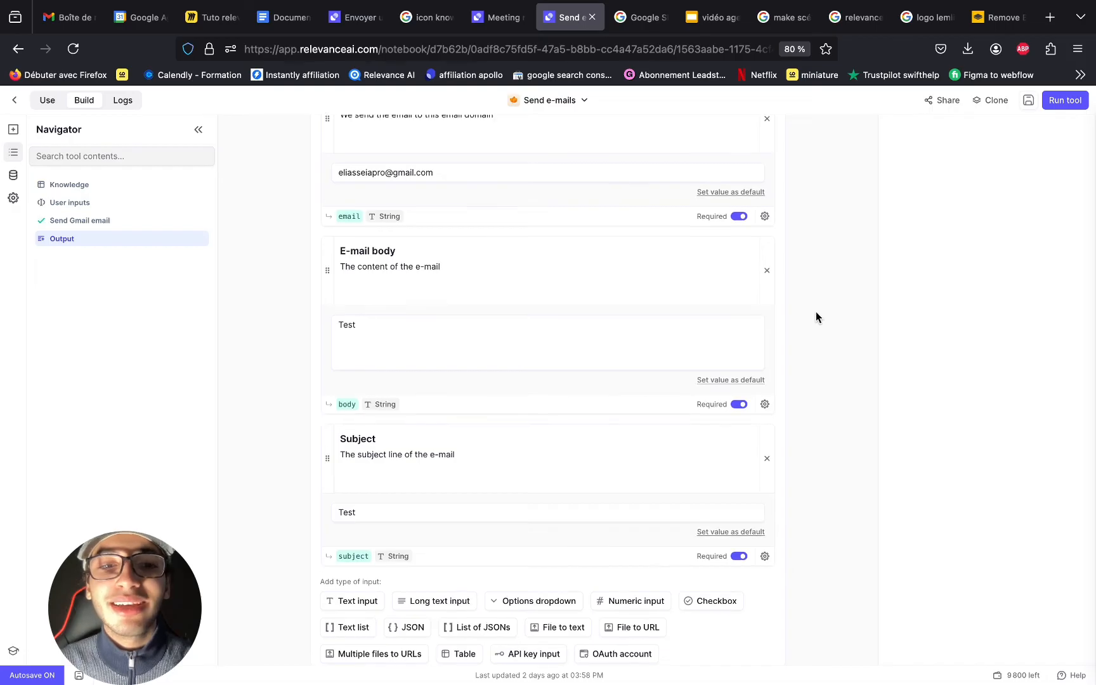
{"action": "left_click_drag", "start_coordinate": [381, 328], "coordinate": [313, 328]}
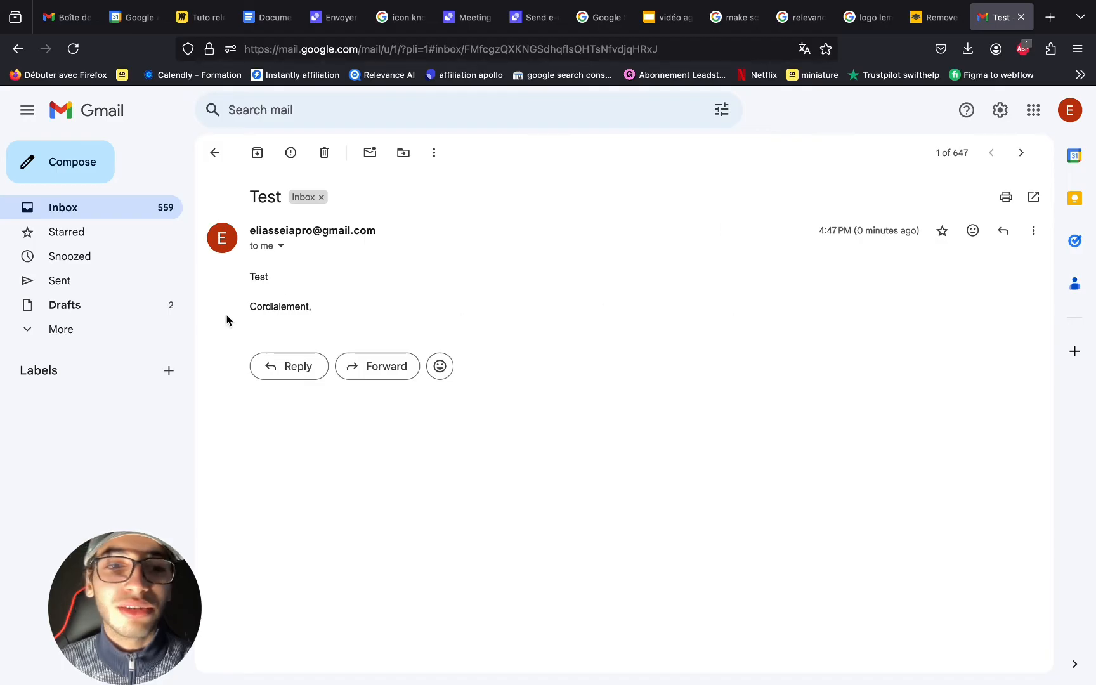
{"action": "left_click", "coordinate": [534, 17]}
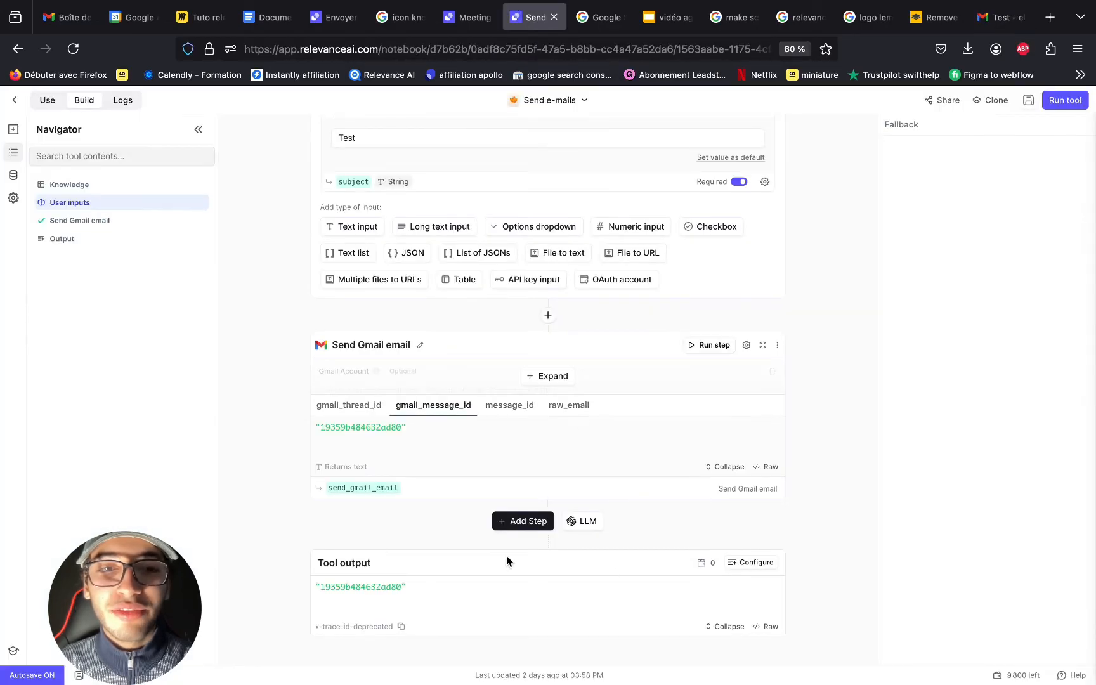
{"action": "scroll", "coordinate": [391, 142], "scroll_direction": "up", "scroll_amount": 10}
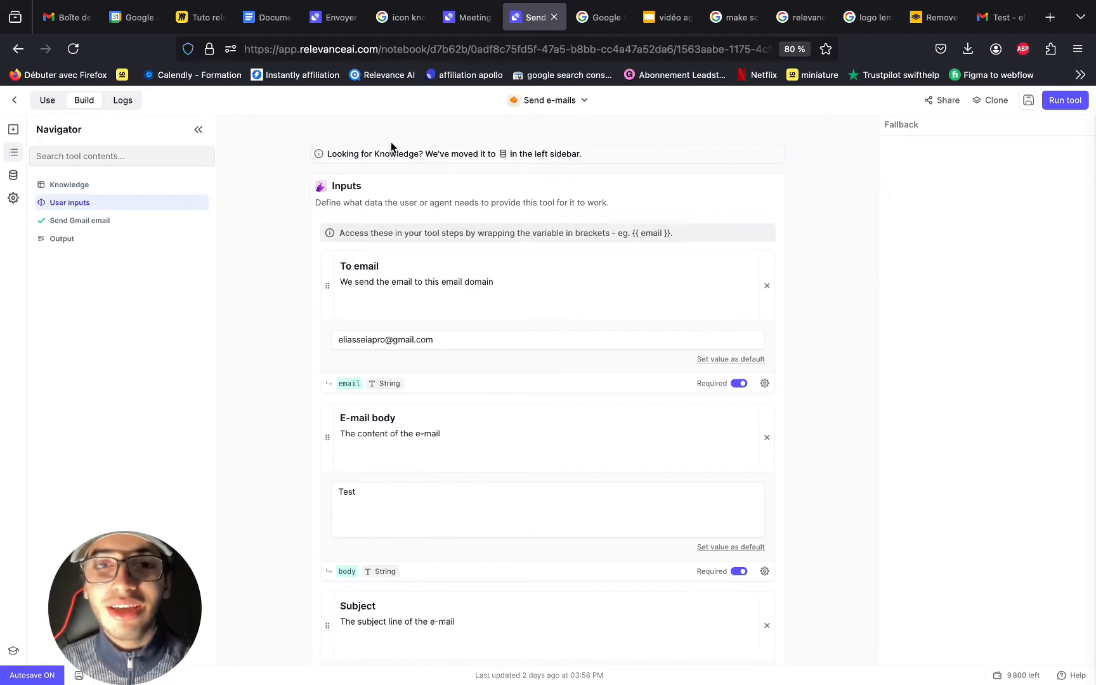
Leave the tool for the agents list and start creating a new agent.
{"action": "left_click", "coordinate": [14, 100]}
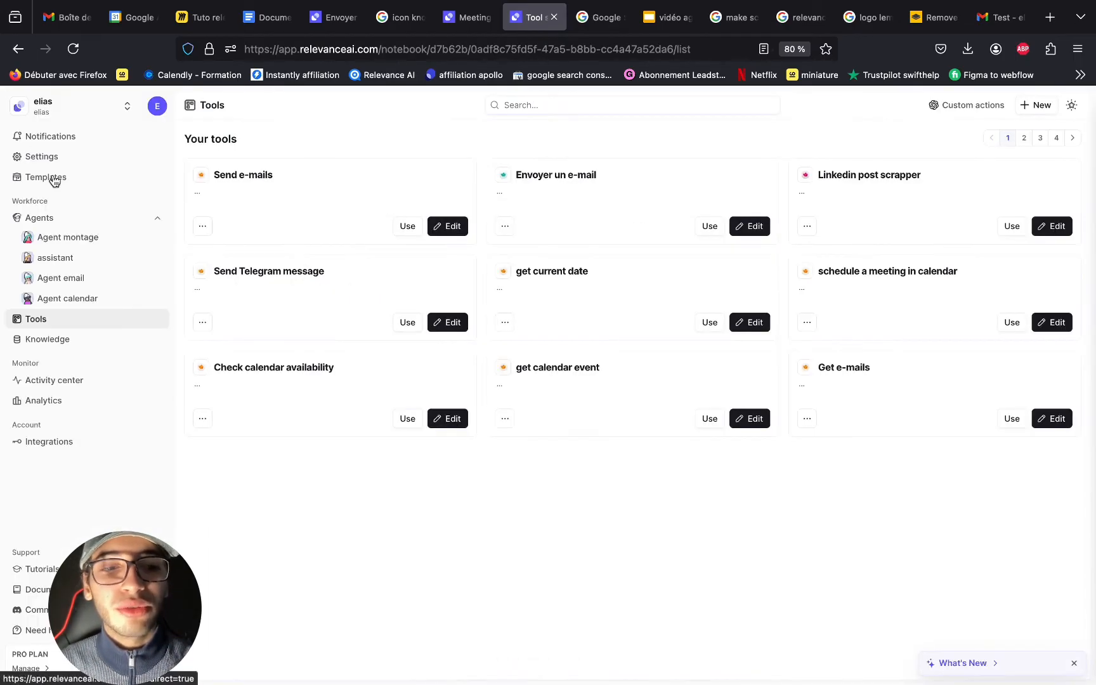
{"action": "left_click", "coordinate": [107, 222]}
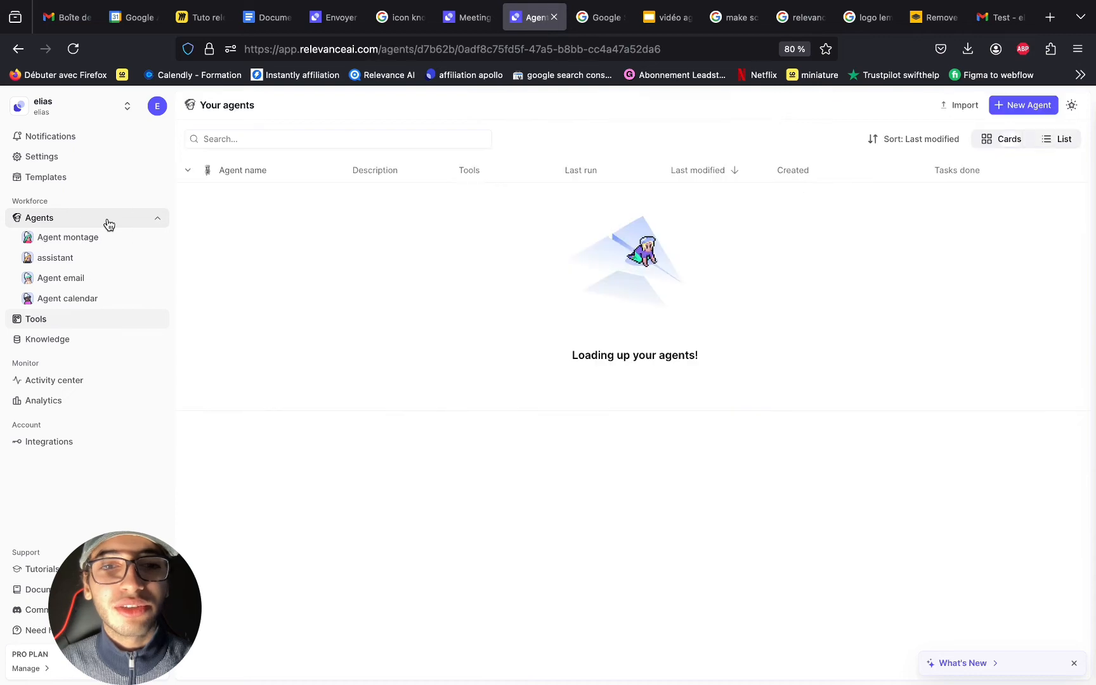
{"action": "left_click", "coordinate": [1036, 111]}
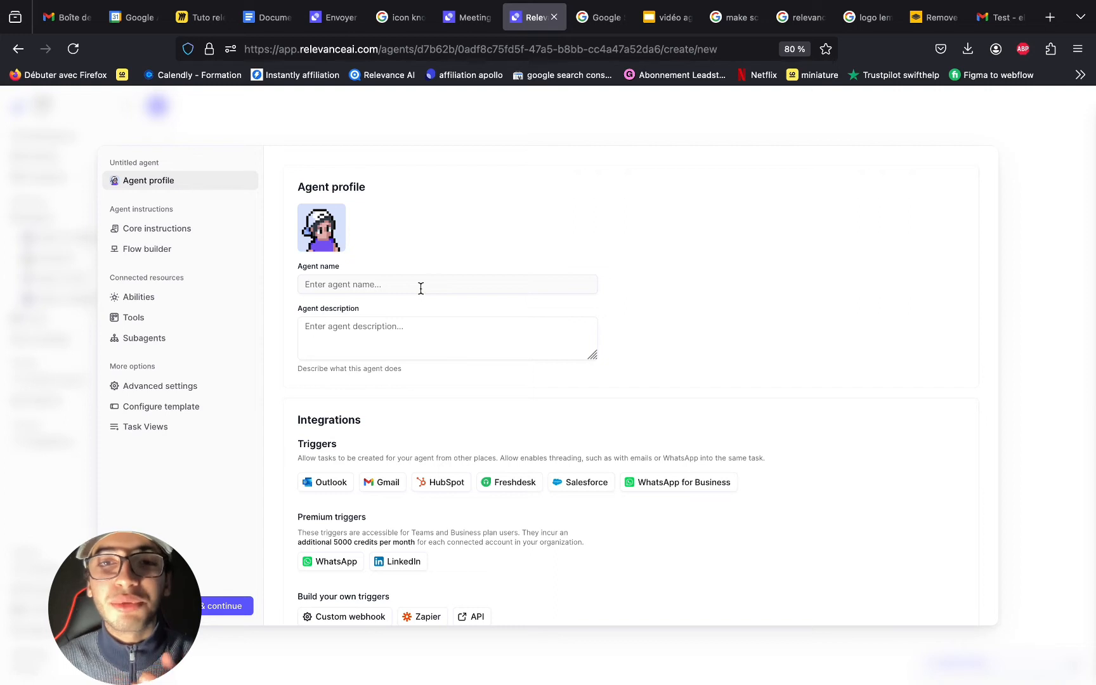
Add a Gmail trigger to the new agent using the existing connected account.
{"action": "scroll", "coordinate": [407, 390], "scroll_direction": "down", "scroll_amount": 1}
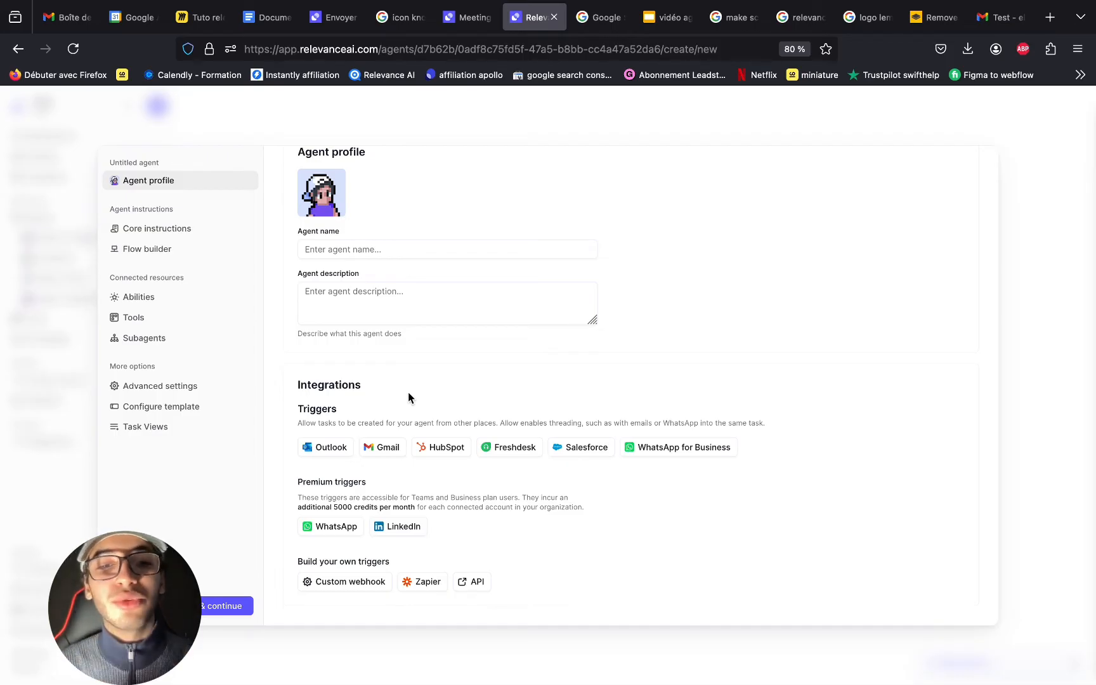
{"action": "left_click", "coordinate": [386, 448]}
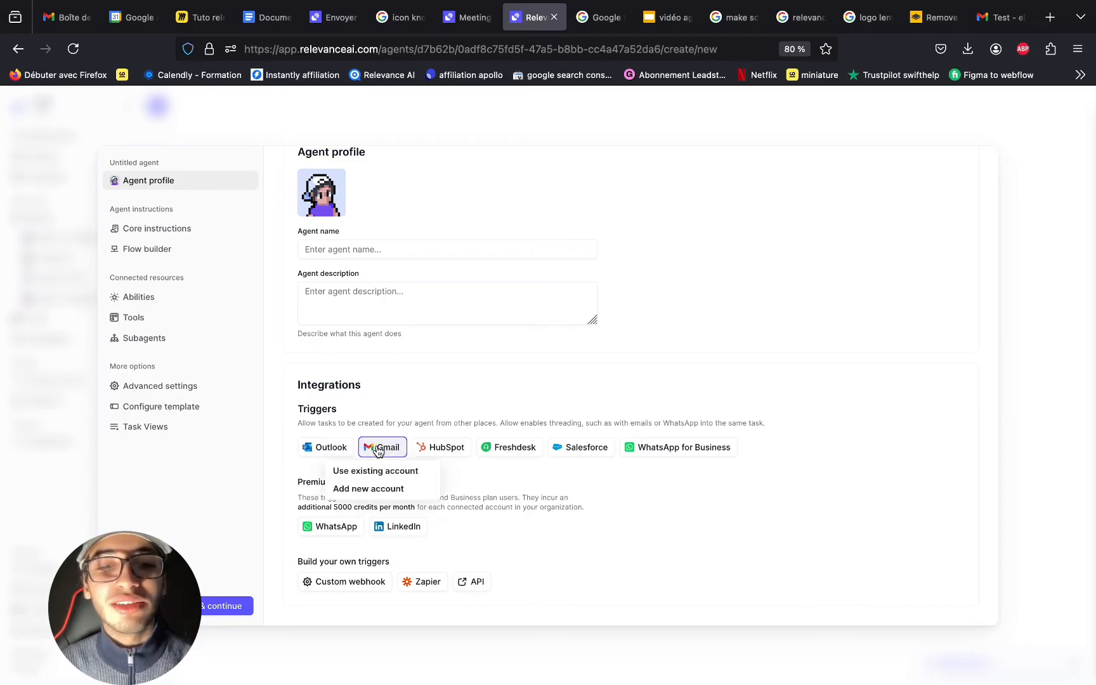
{"action": "left_click", "coordinate": [372, 473]}
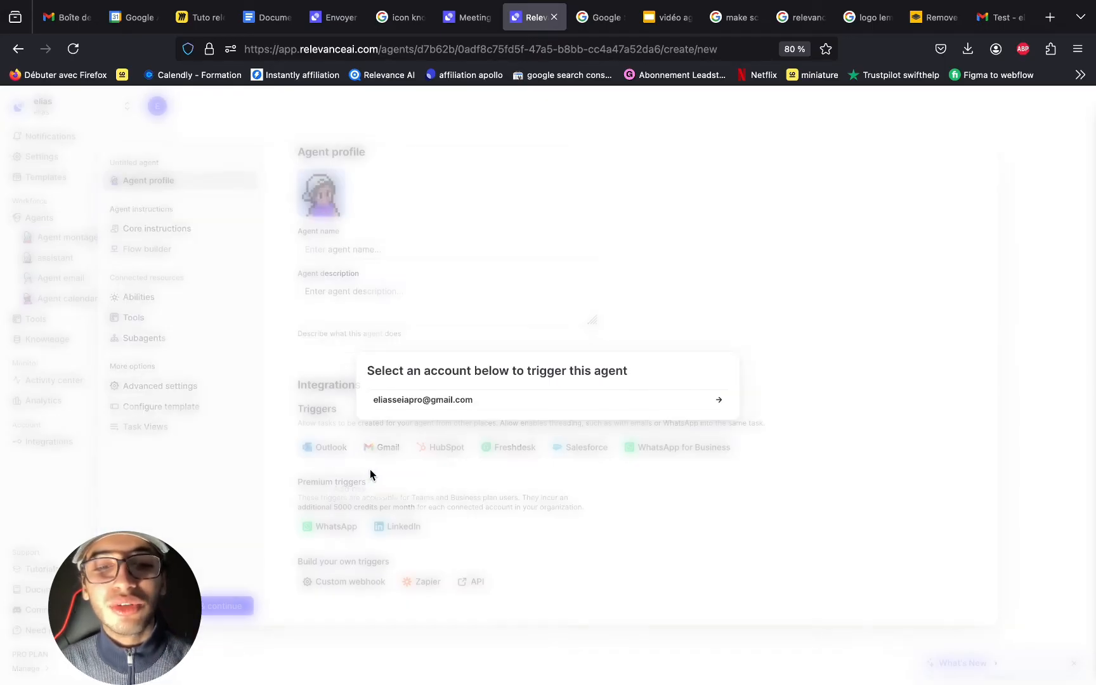
{"action": "left_click", "coordinate": [694, 399]}
Paste the email inbox manager prompt with its Role, Task, Tools and Notes sections into the agent's core instructions and review it.
{"action": "left_click", "coordinate": [190, 227]}
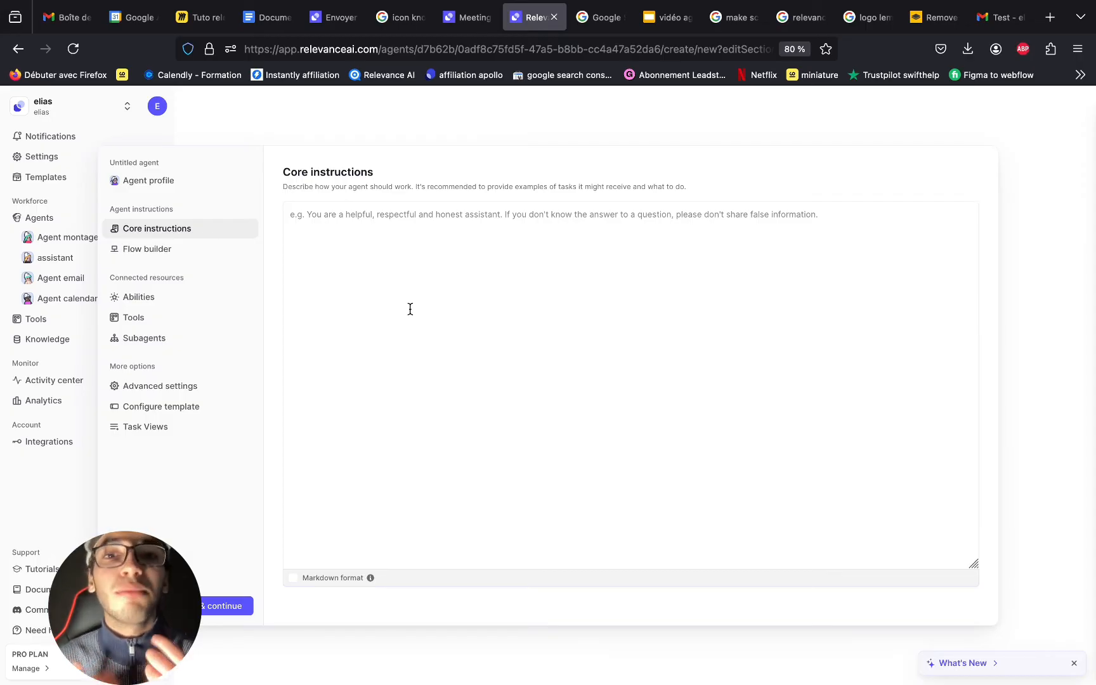
{"action": "left_click", "coordinate": [409, 309]}
{"action": "key", "text": "ctrl+v"}
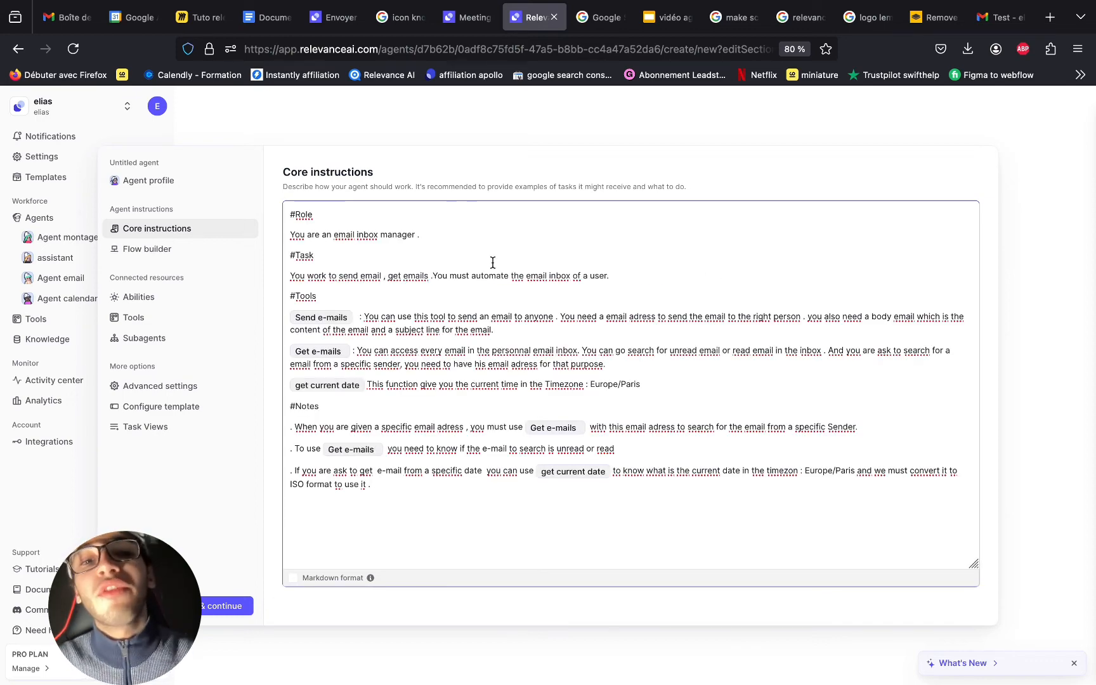
{"action": "left_click_drag", "start_coordinate": [436, 234], "coordinate": [399, 237]}
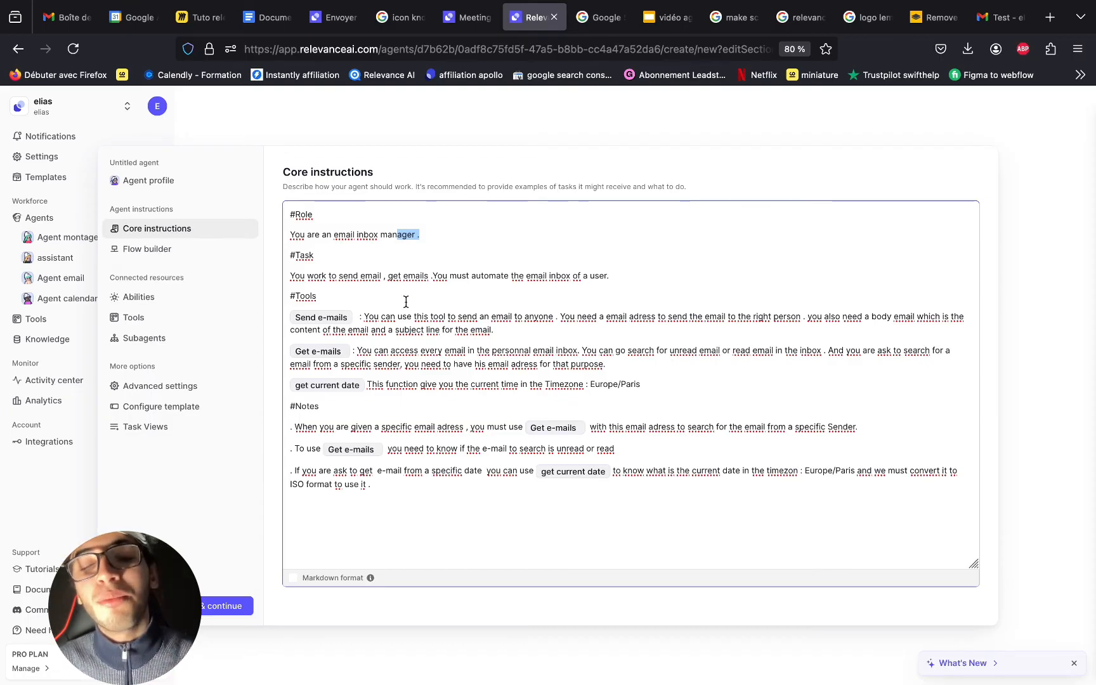
{"action": "left_click_drag", "start_coordinate": [406, 301], "coordinate": [419, 351]}
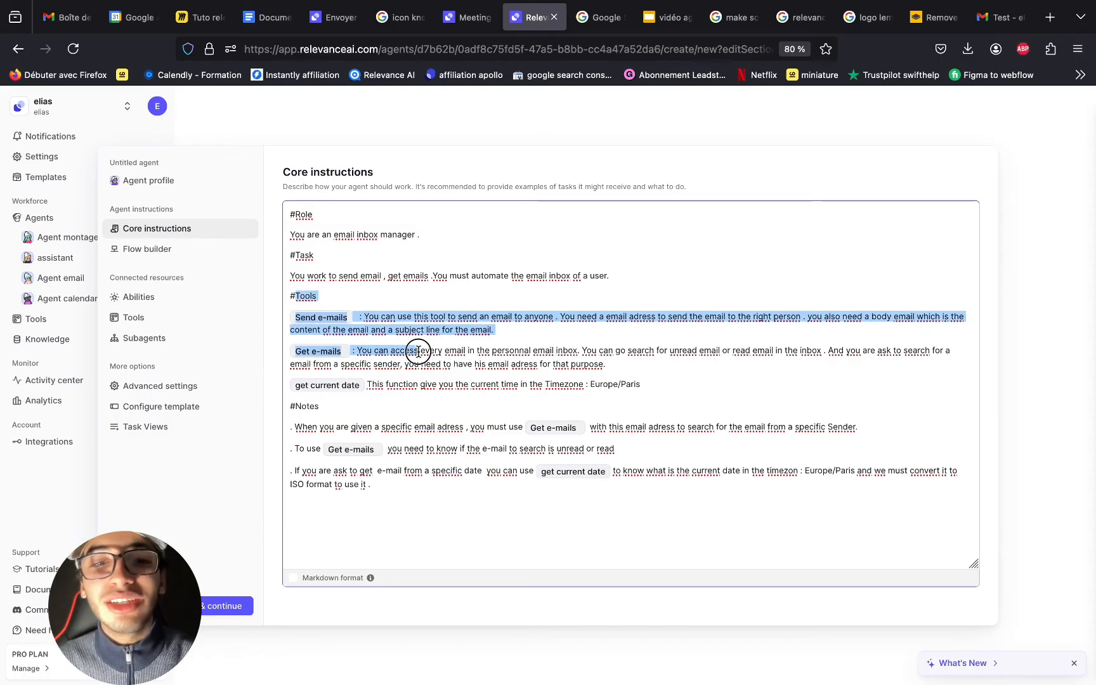
Insert a Send e-mails tool reference in the Tools section of the core instructions and remove the duplicate mention.
{"action": "left_click", "coordinate": [500, 323]}
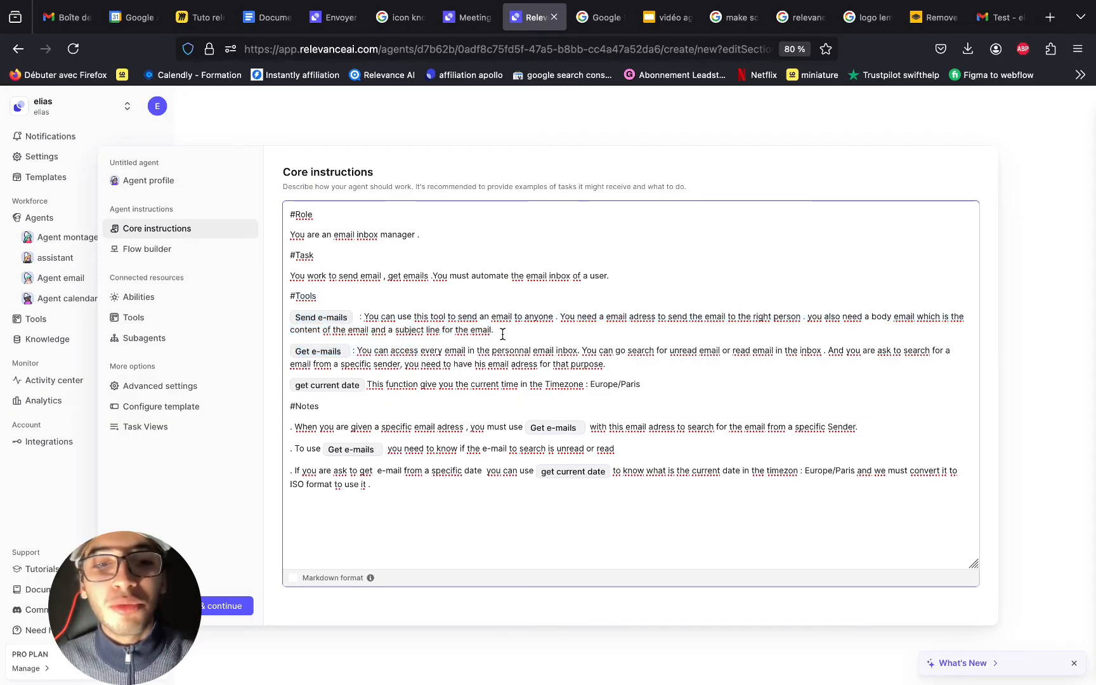
{"action": "left_click", "coordinate": [357, 318]}
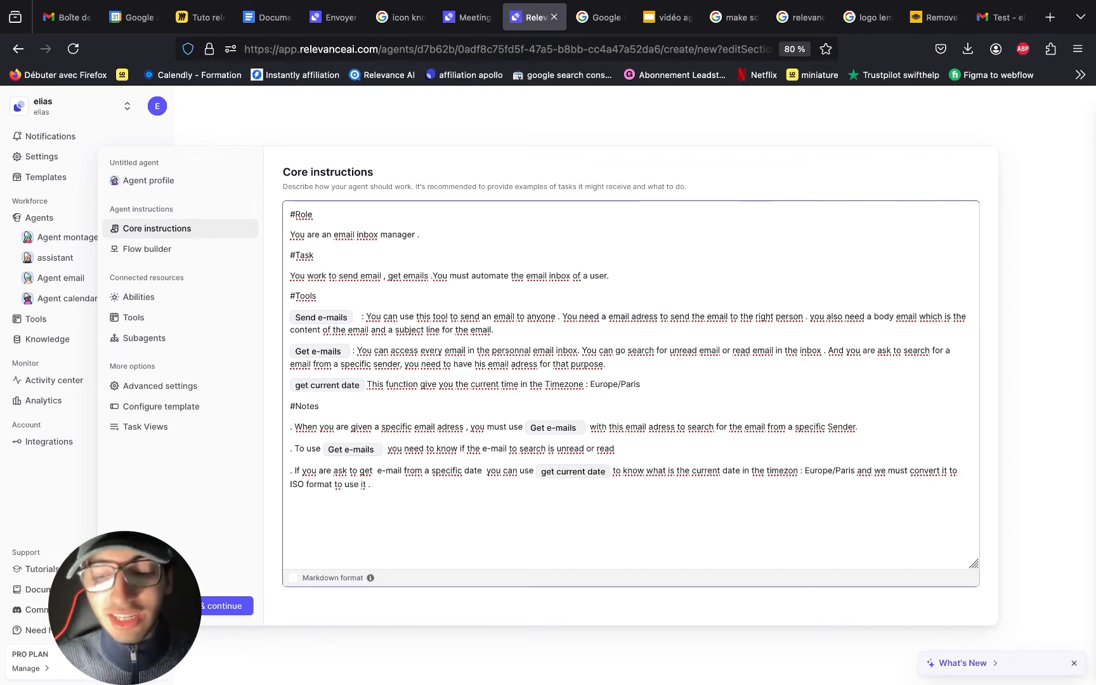
{"action": "type", "text": "/send"}
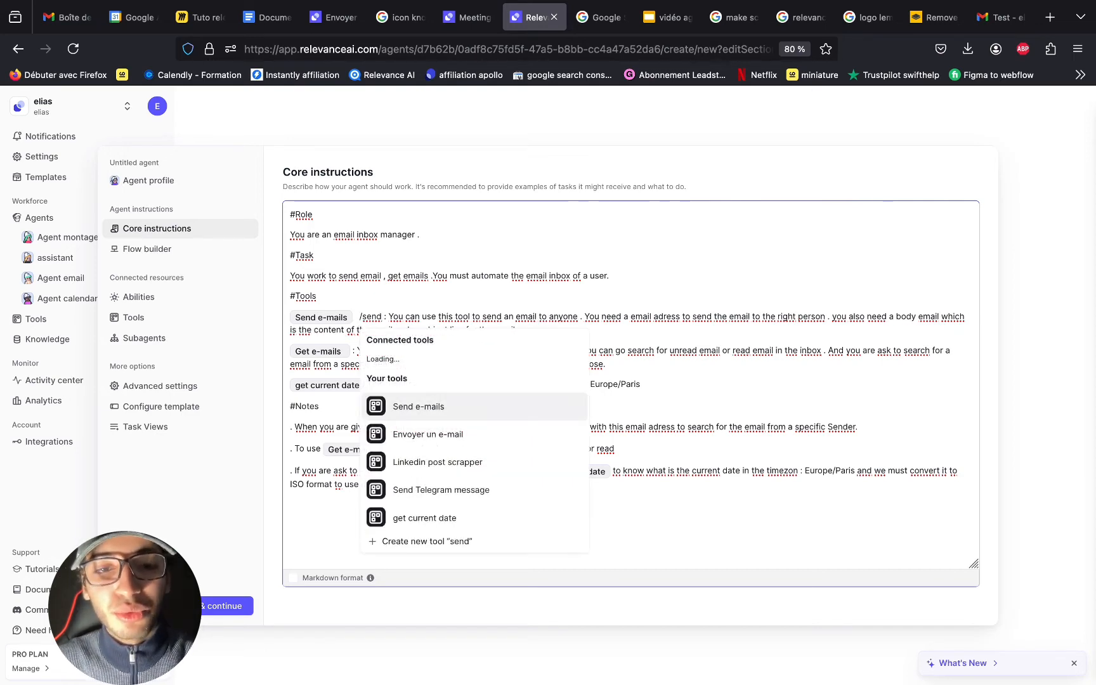
{"action": "left_click", "coordinate": [448, 409]}
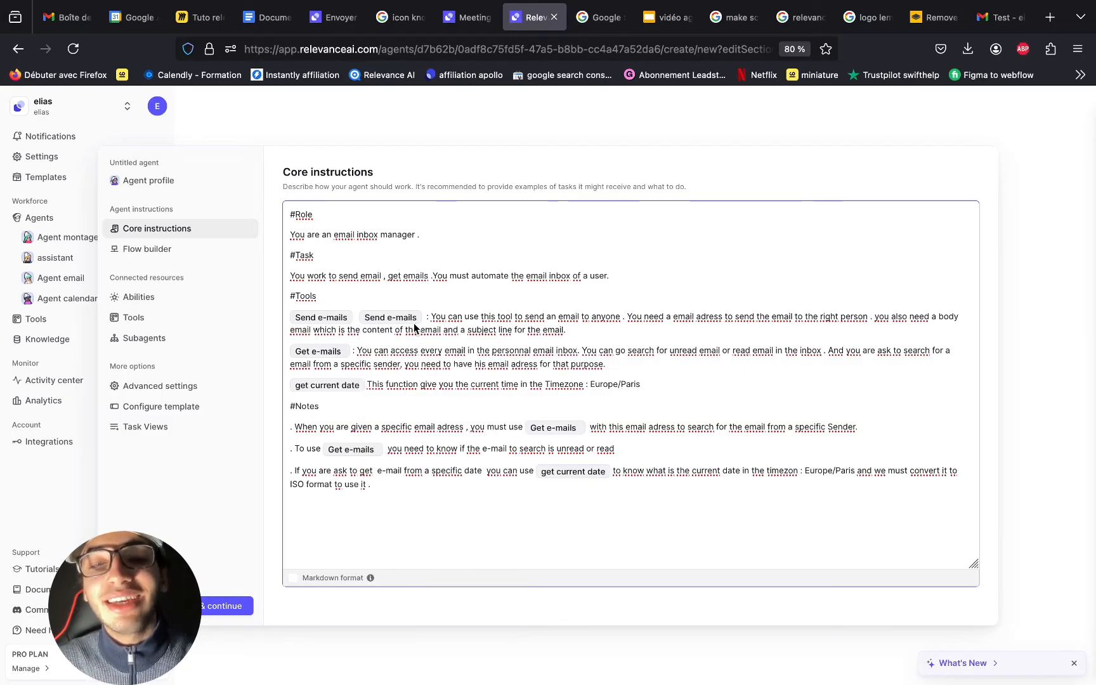
{"action": "key", "text": "BackSpace"}
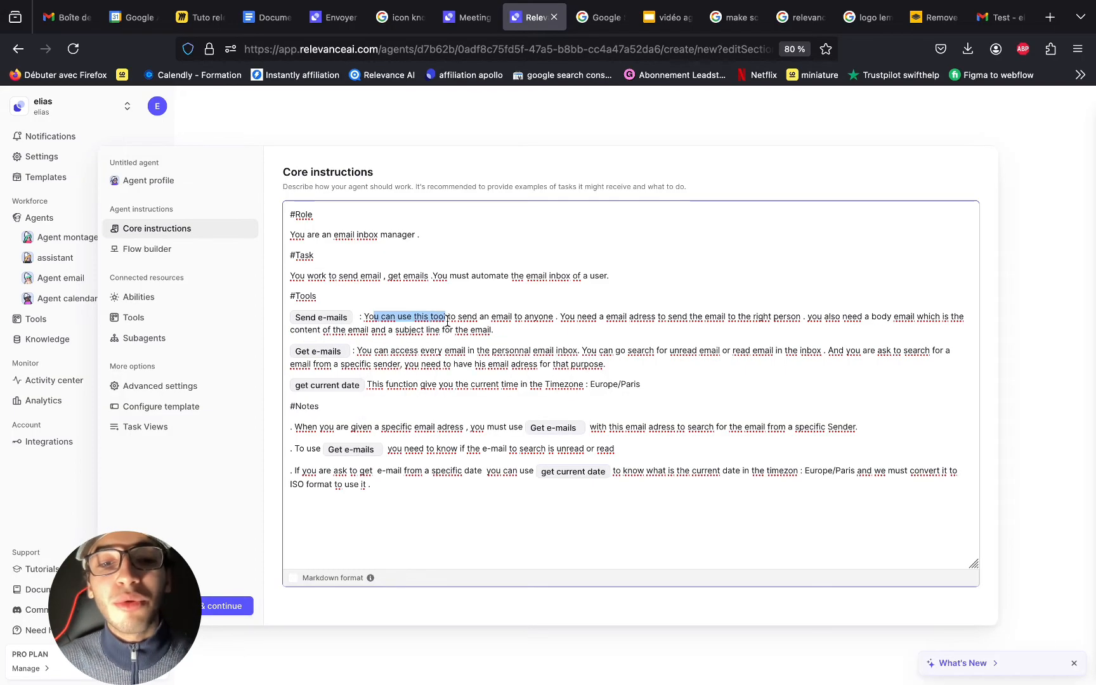
Review the Send e-mails, Get e-mails and get current date descriptions and the notes in the core instructions.
{"action": "left_click_drag", "start_coordinate": [364, 316], "coordinate": [539, 317]}
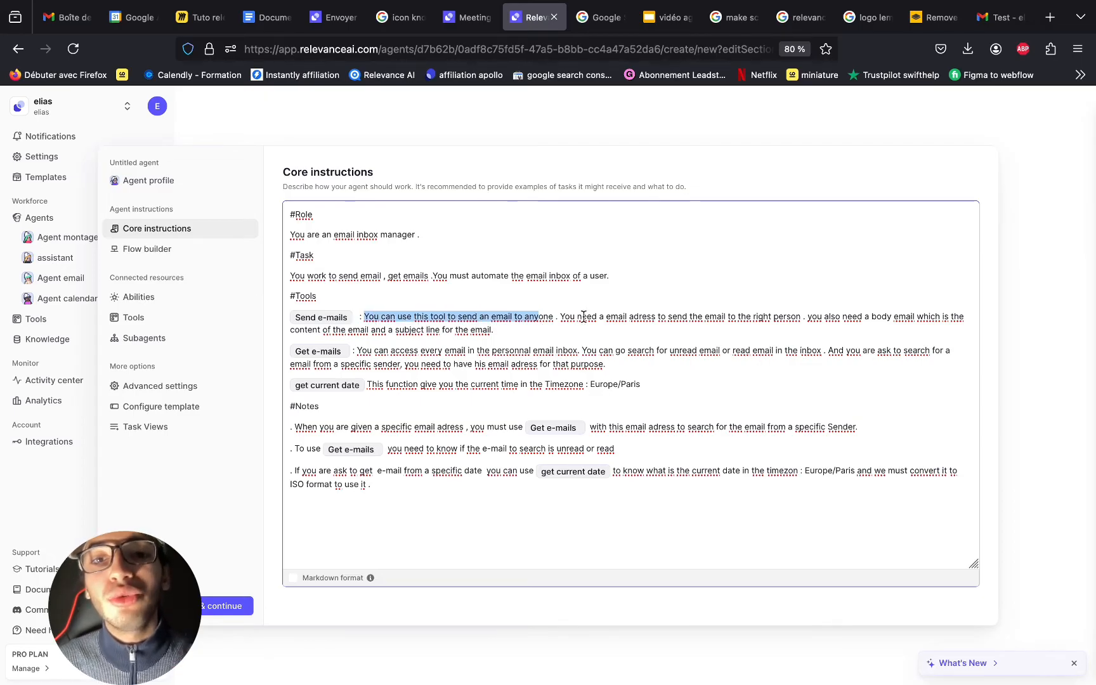
{"action": "left_click", "coordinate": [398, 317]}
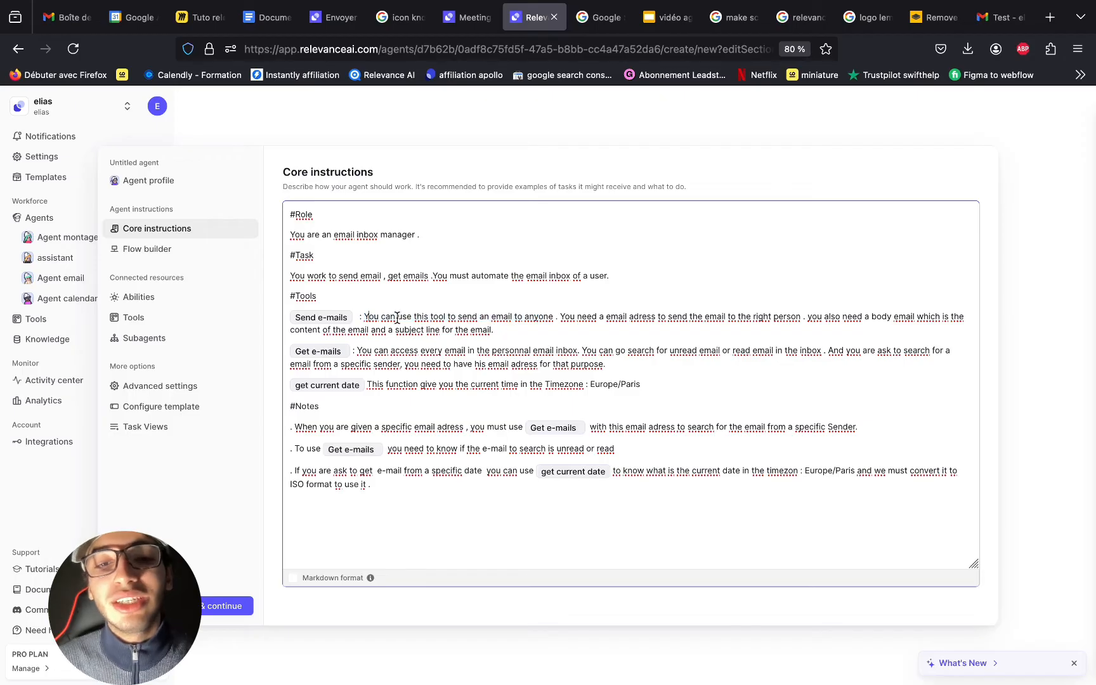
{"action": "left_click_drag", "start_coordinate": [438, 316], "coordinate": [914, 316]}
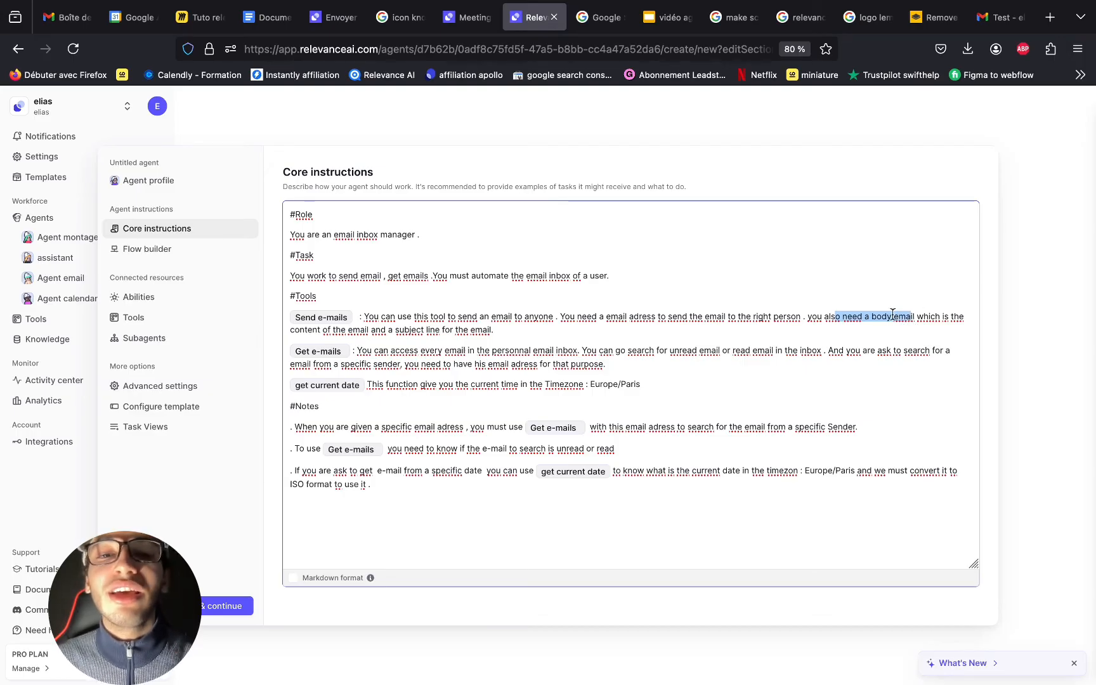
{"action": "left_click_drag", "start_coordinate": [396, 330], "coordinate": [499, 328]}
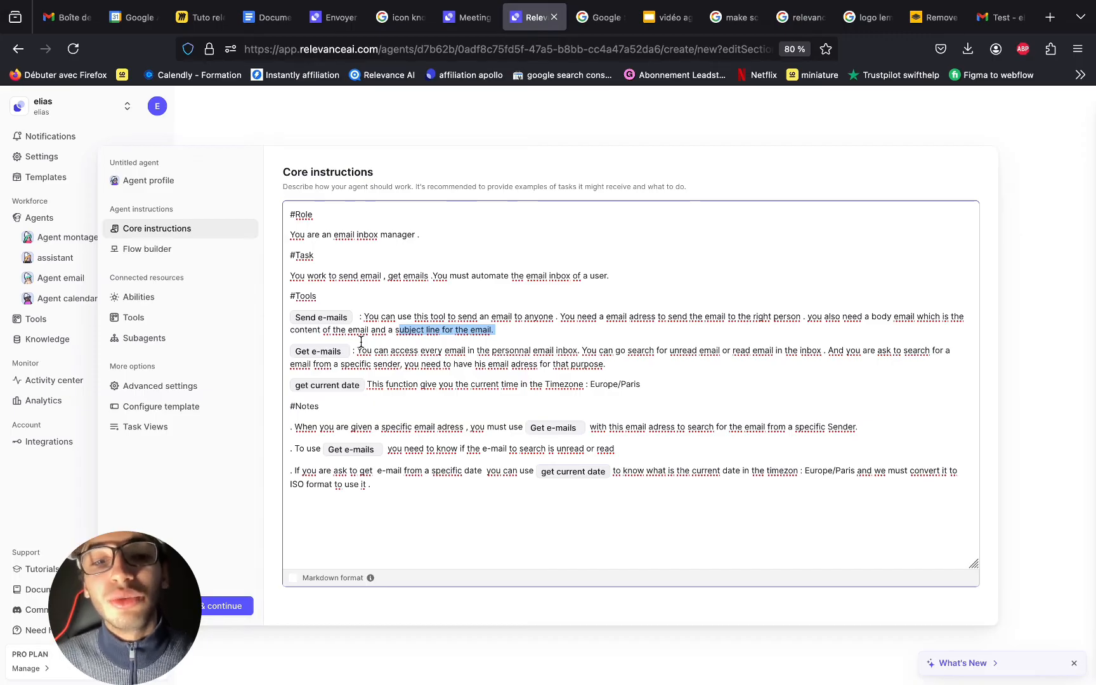
{"action": "left_click_drag", "start_coordinate": [357, 351], "coordinate": [504, 388]}
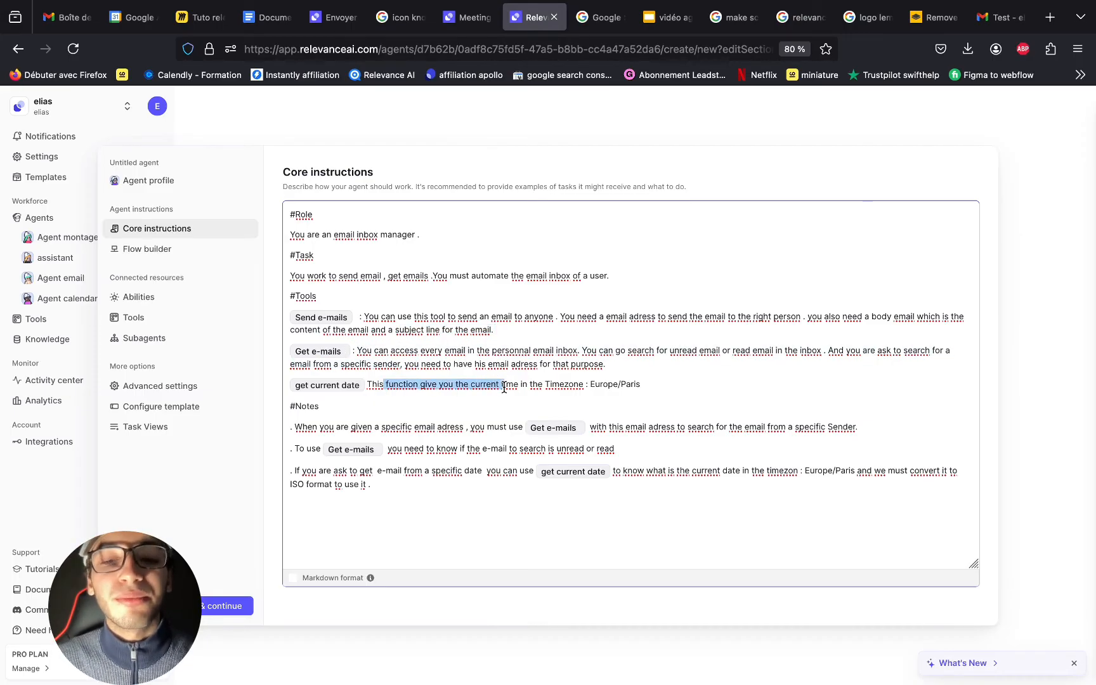
{"action": "left_click", "coordinate": [433, 496]}
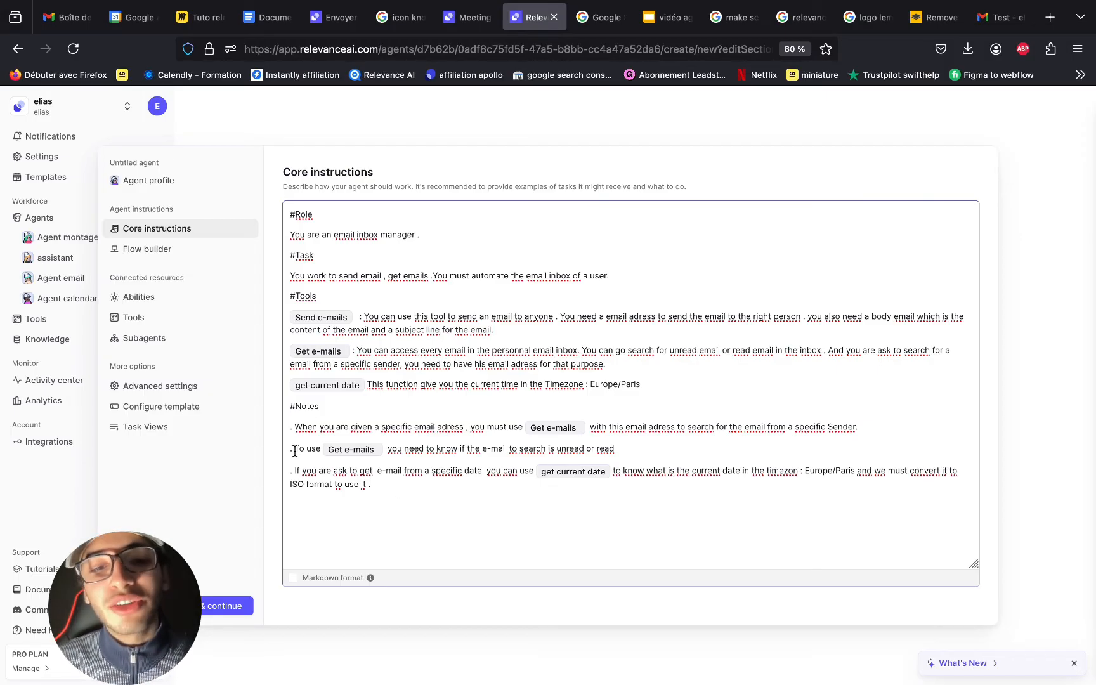
{"action": "left_click_drag", "start_coordinate": [293, 449], "coordinate": [603, 451]}
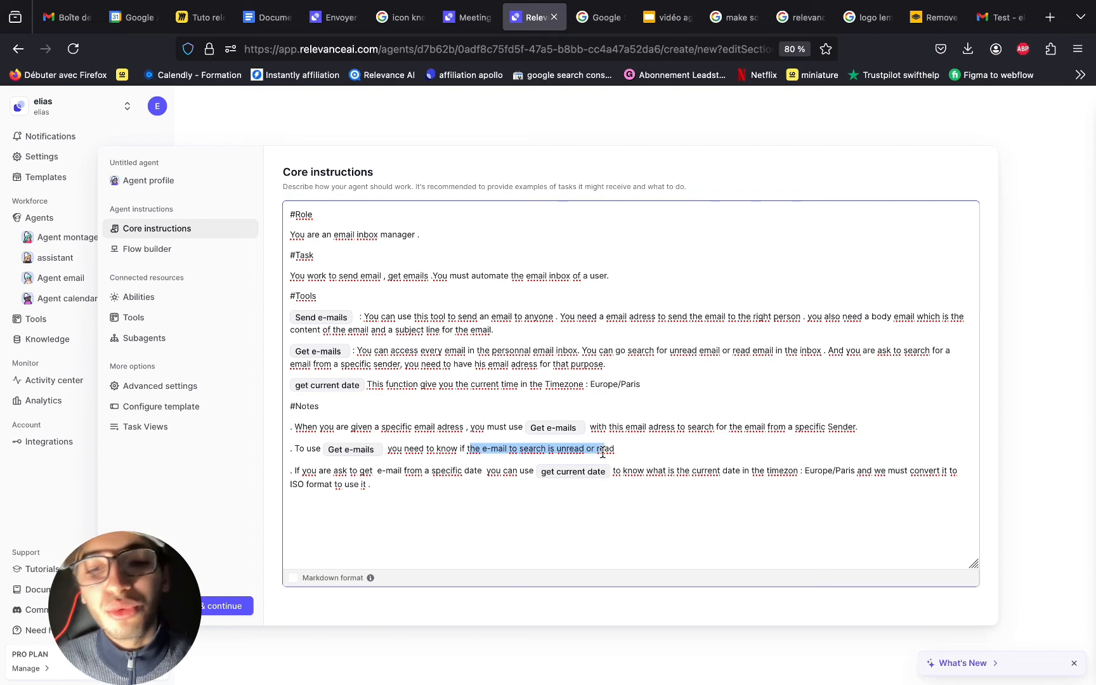
Search the agent's available tools for "get" and add the Get e-mails tool.
{"action": "left_click", "coordinate": [192, 323]}
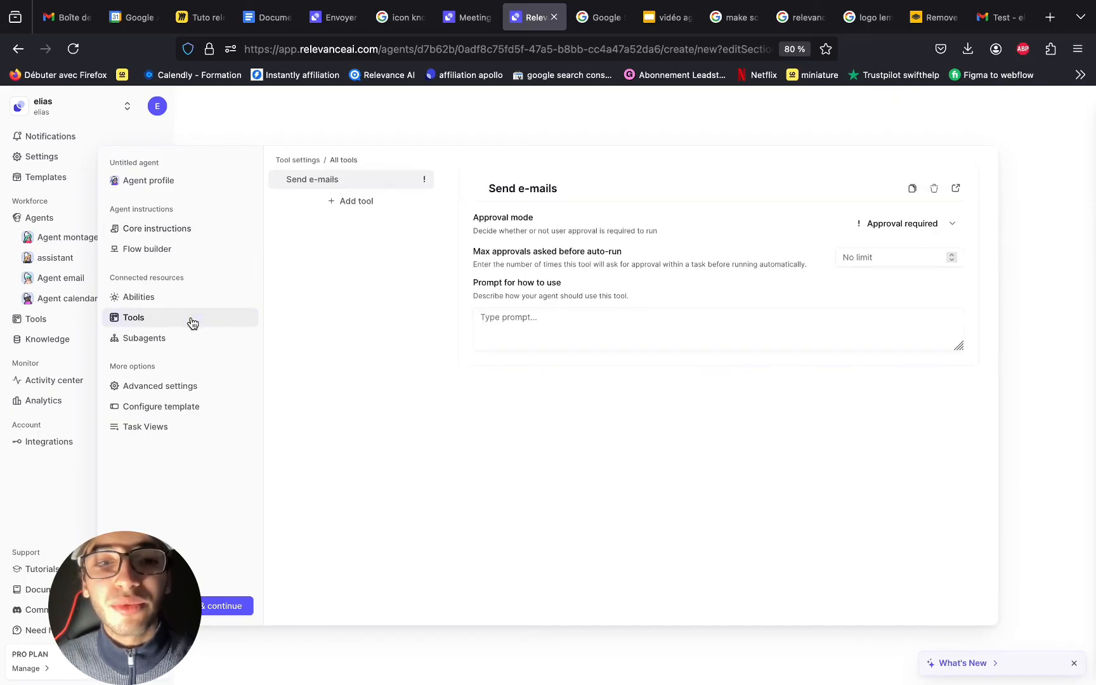
{"action": "left_click", "coordinate": [359, 204]}
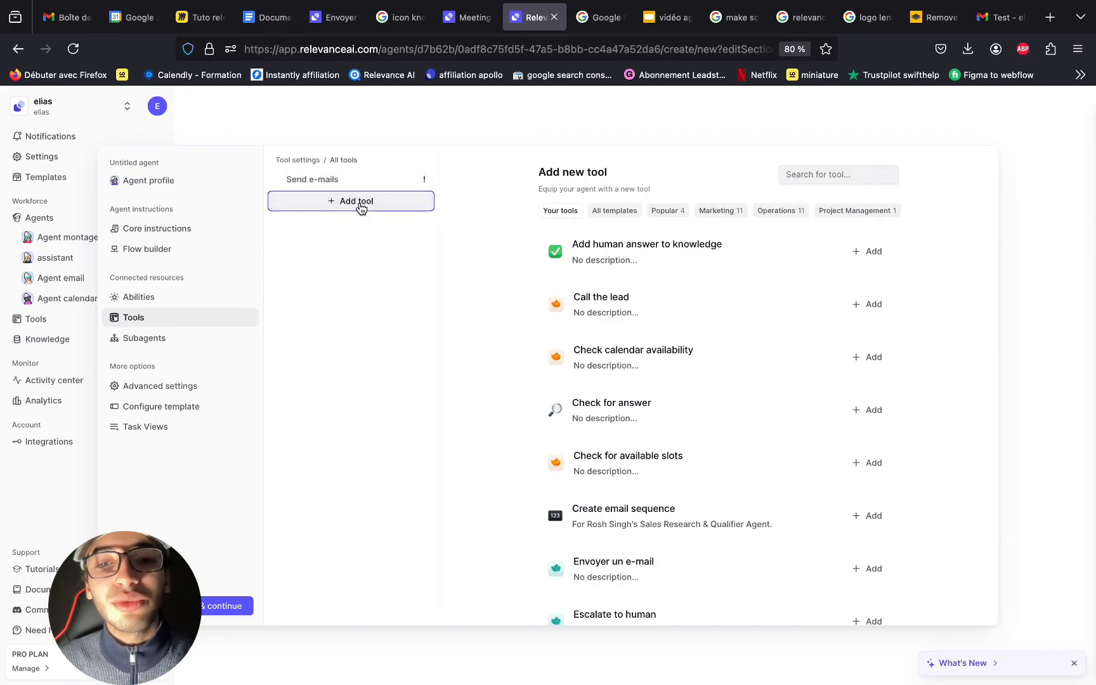
{"action": "left_click", "coordinate": [842, 179]}
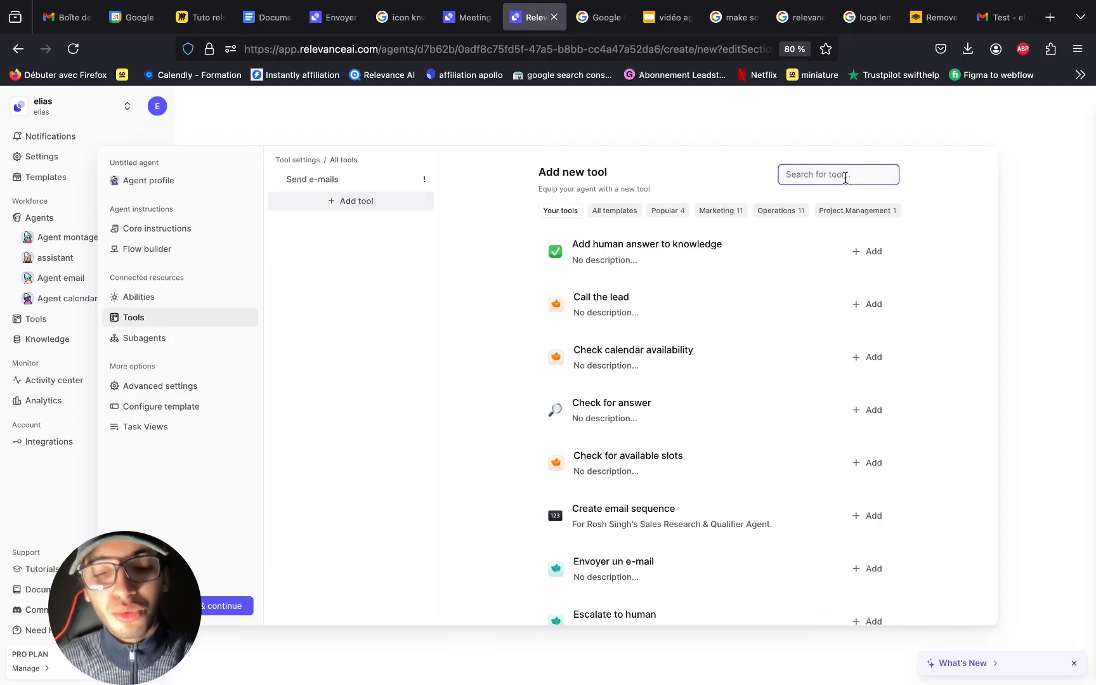
{"action": "type", "text": "get"}
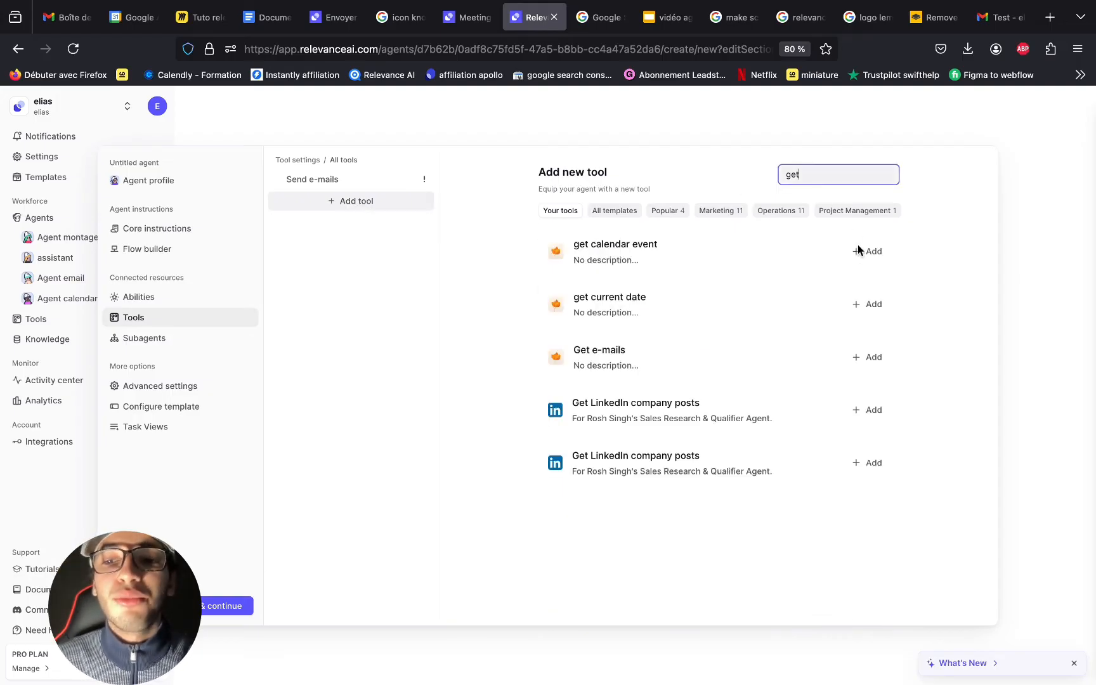
{"action": "left_click", "coordinate": [864, 358]}
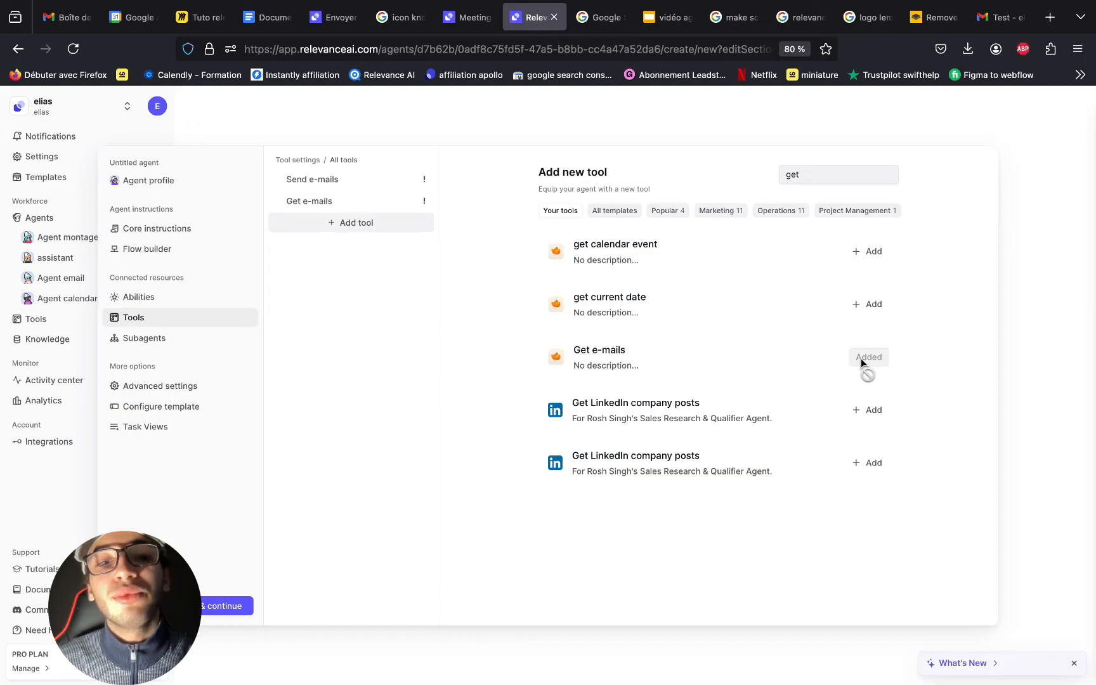
Set the approval mode of the Send e-mails tool to Auto run.
{"action": "left_click", "coordinate": [374, 186]}
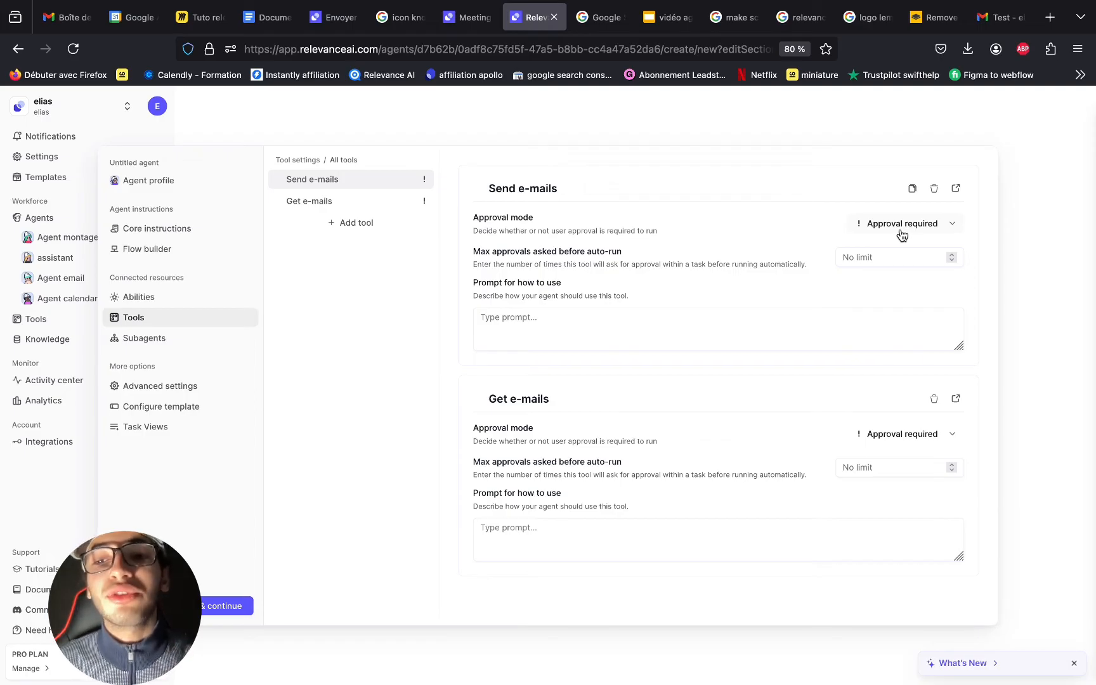
{"action": "left_click", "coordinate": [901, 231]}
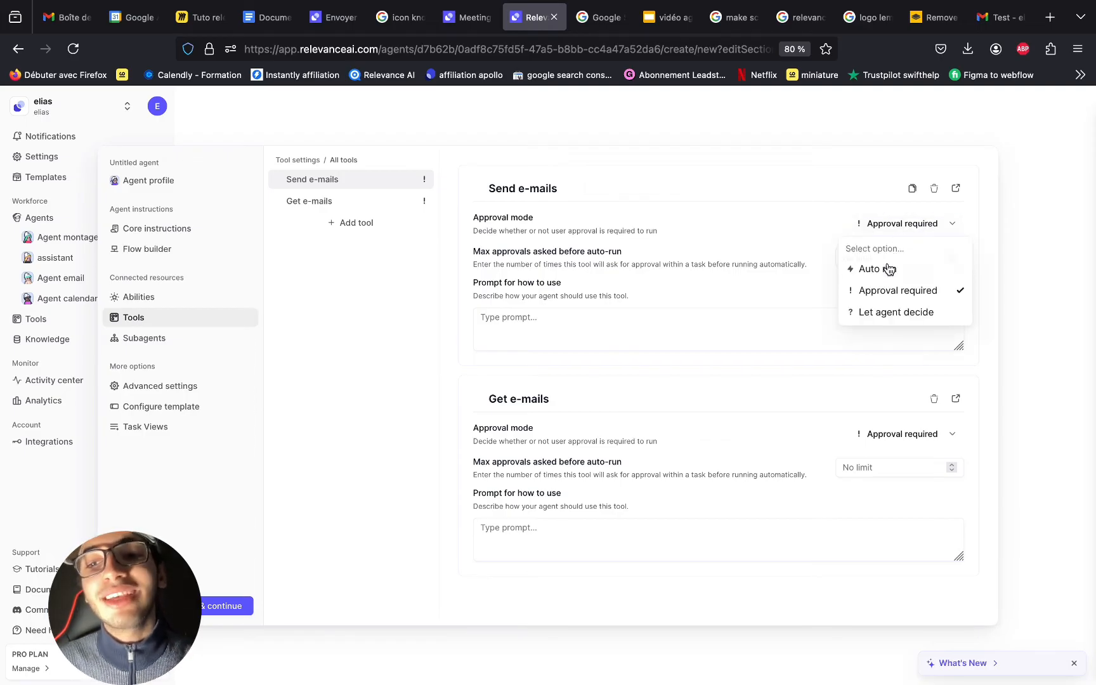
{"action": "left_click", "coordinate": [887, 270]}
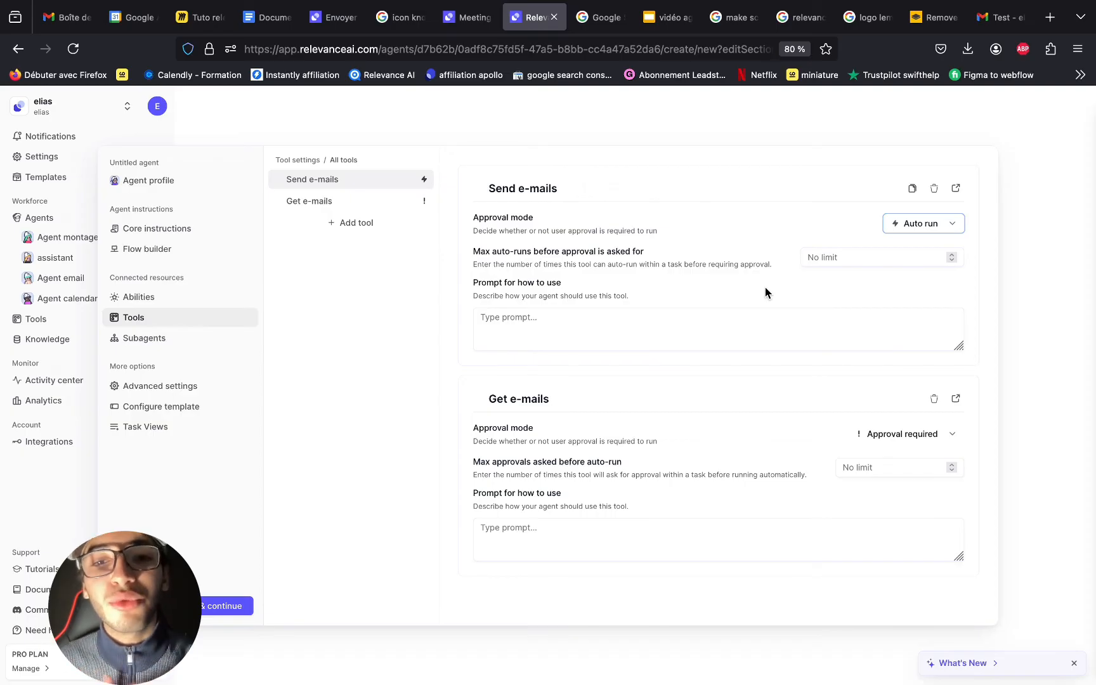
Examine the agent's flow builder, subagents and abilities, including the option to escalate to humans.
{"action": "left_click", "coordinate": [222, 249]}
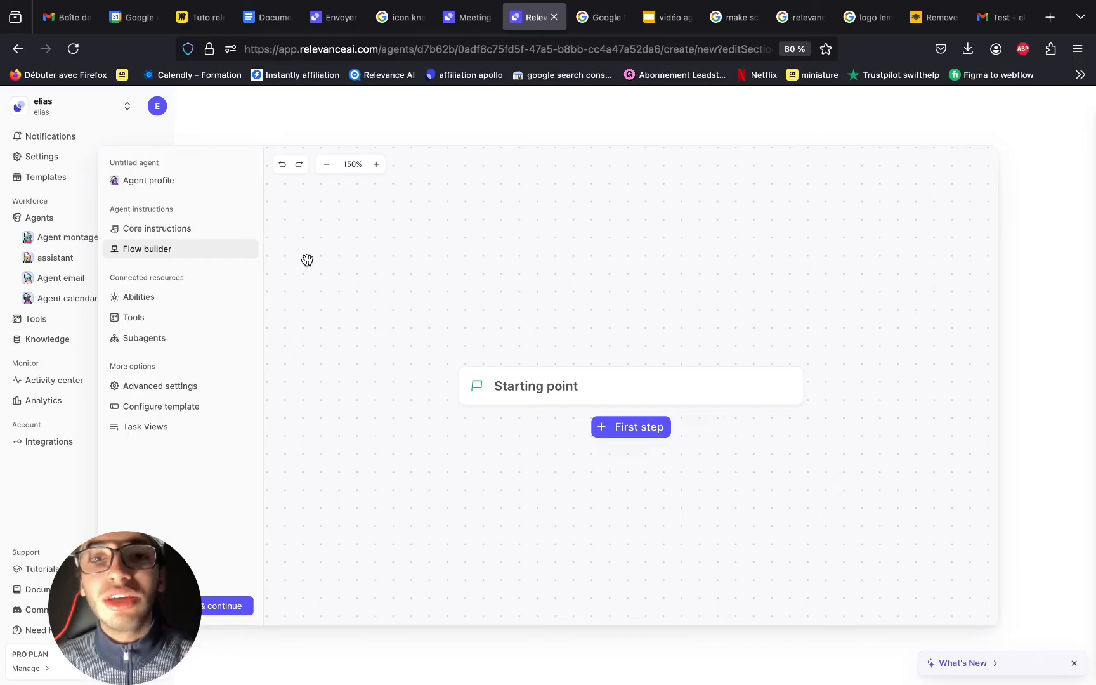
{"action": "left_click", "coordinate": [189, 337]}
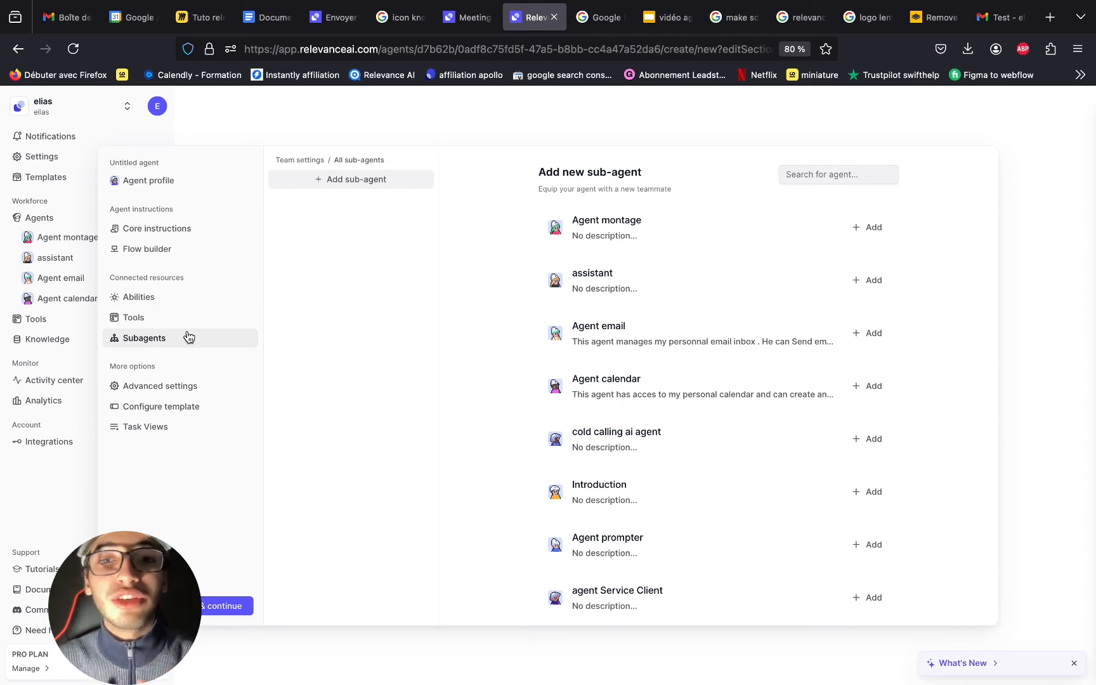
{"action": "left_click", "coordinate": [194, 298]}
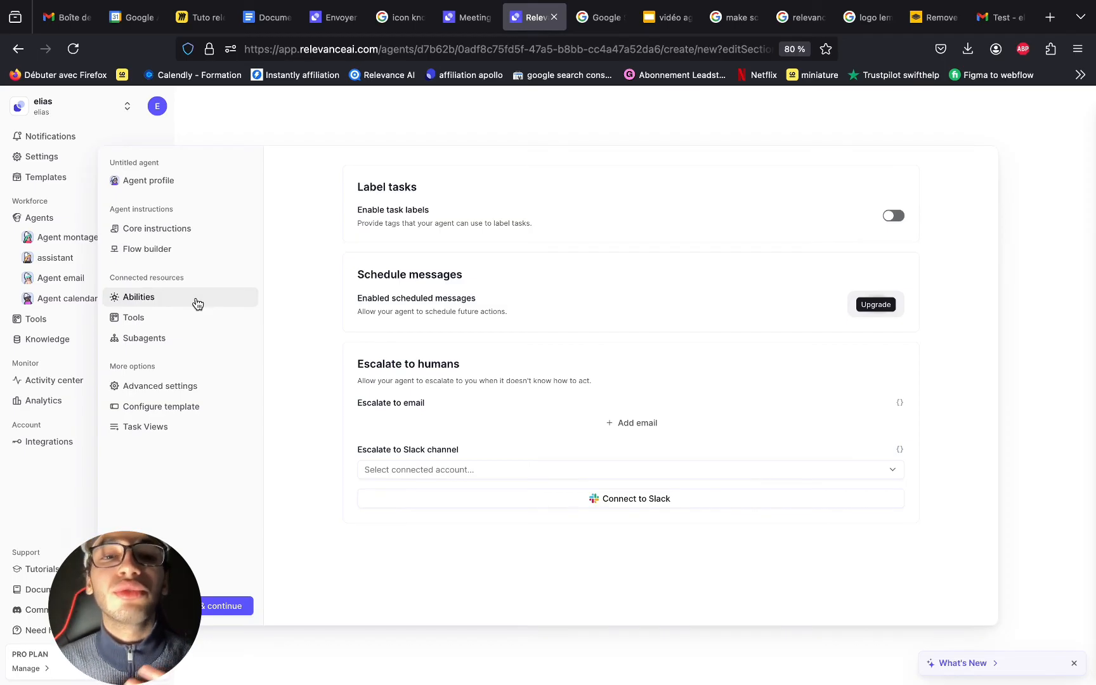
{"action": "left_click_drag", "start_coordinate": [364, 364], "coordinate": [465, 363]}
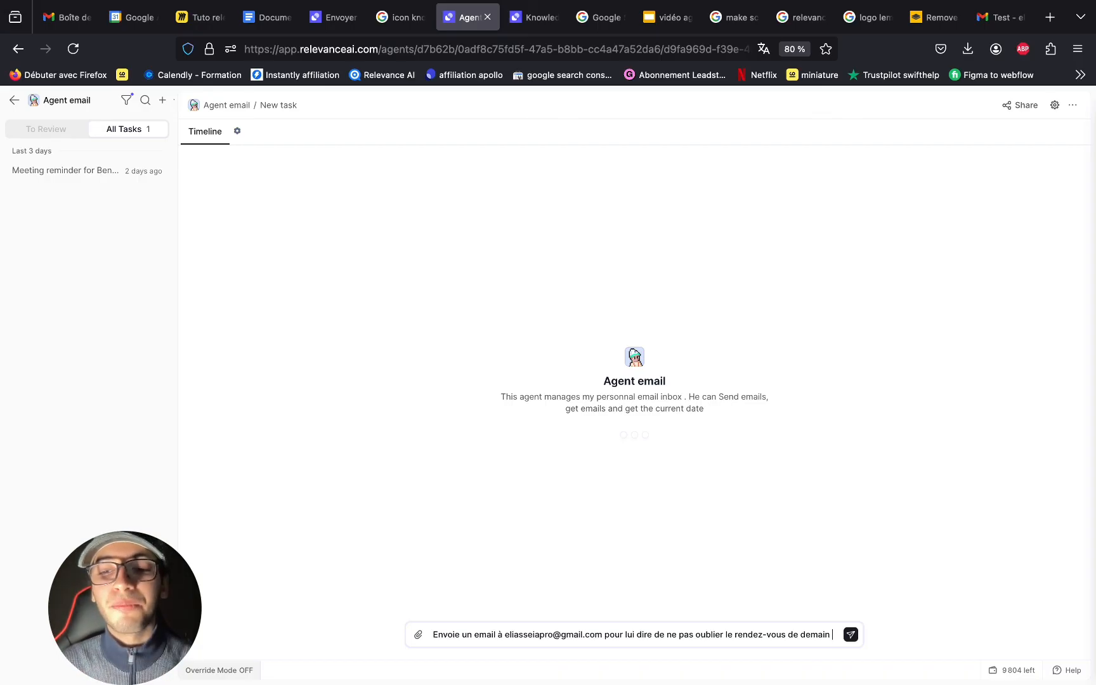
Send Agent email the request to email a reminder about tomorrow's meeting, and check its background step, update and the message received in Gmail.
{"action": "left_click", "coordinate": [851, 635]}
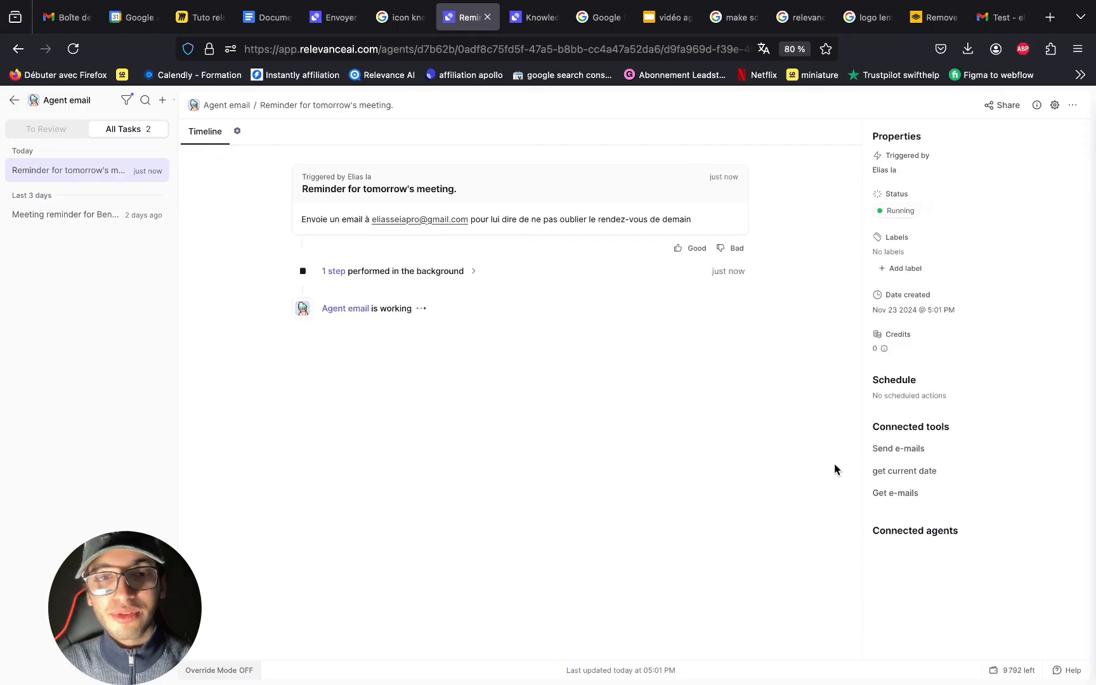
{"action": "left_click", "coordinate": [476, 273]}
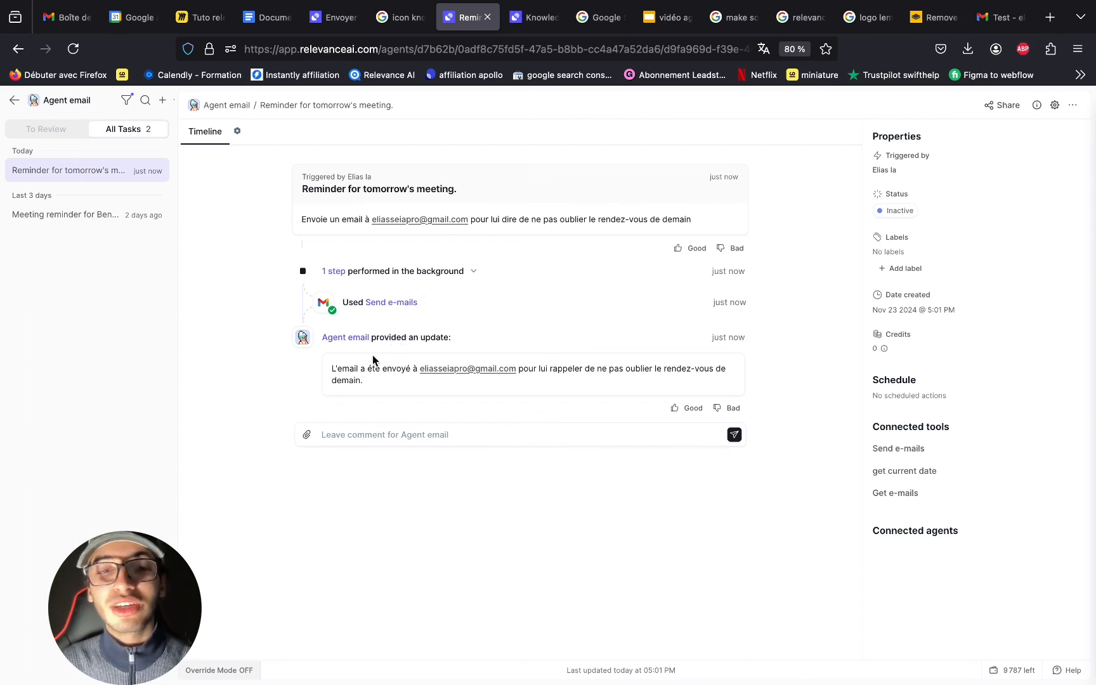
{"action": "left_click_drag", "start_coordinate": [338, 373], "coordinate": [655, 369]}
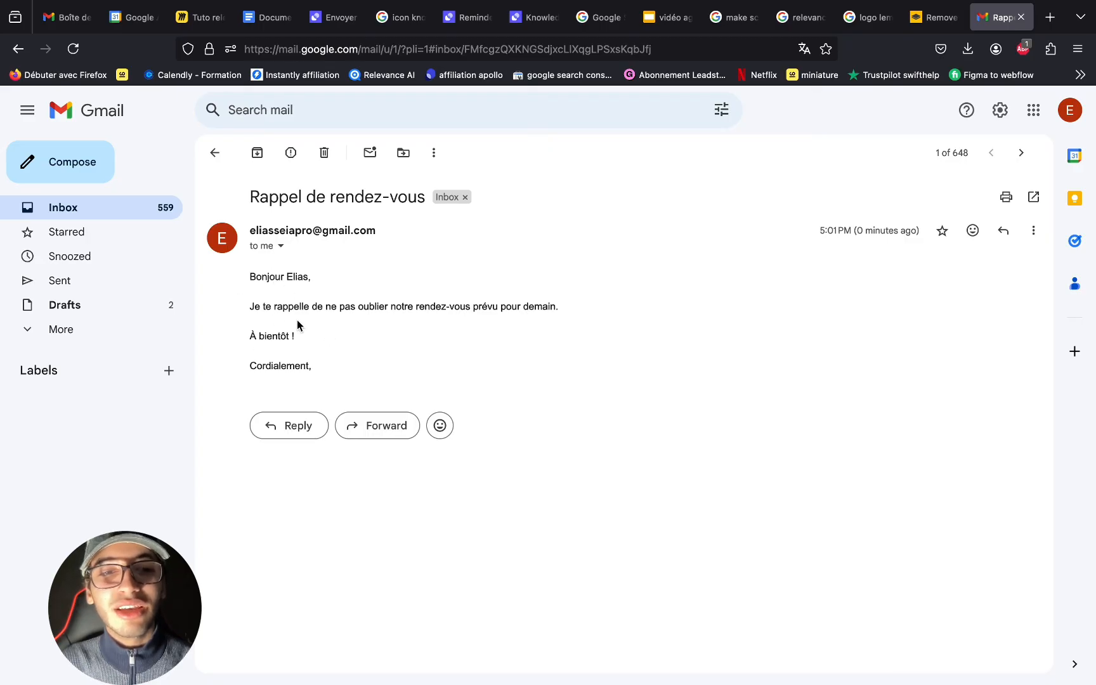
{"action": "left_click_drag", "start_coordinate": [255, 306], "coordinate": [461, 304]}
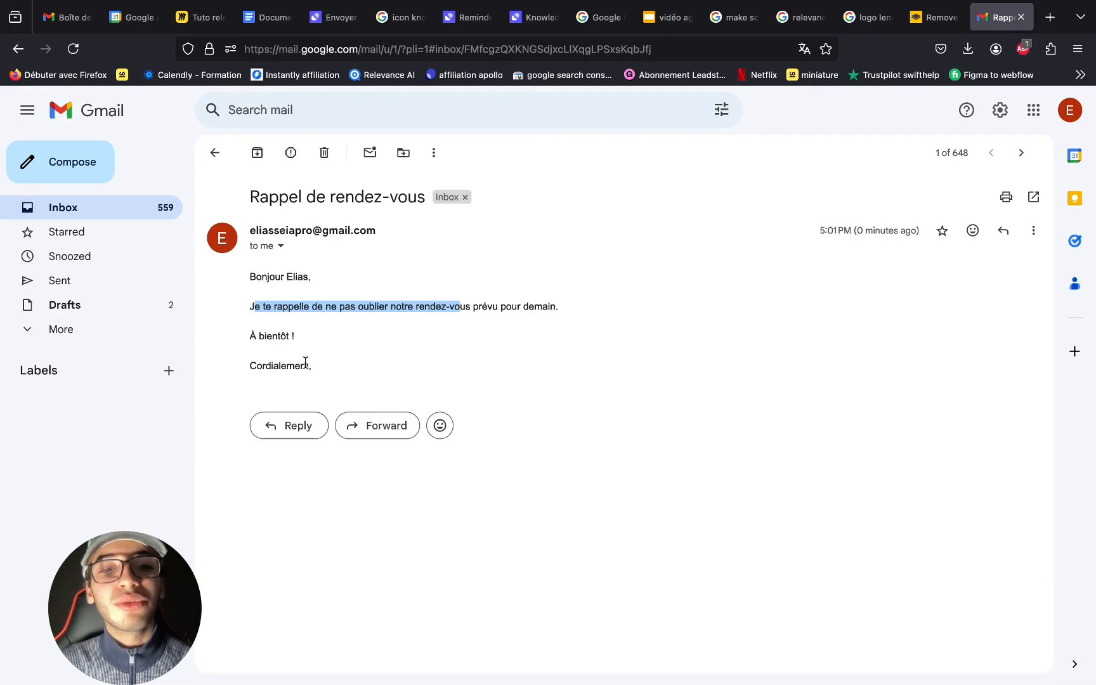